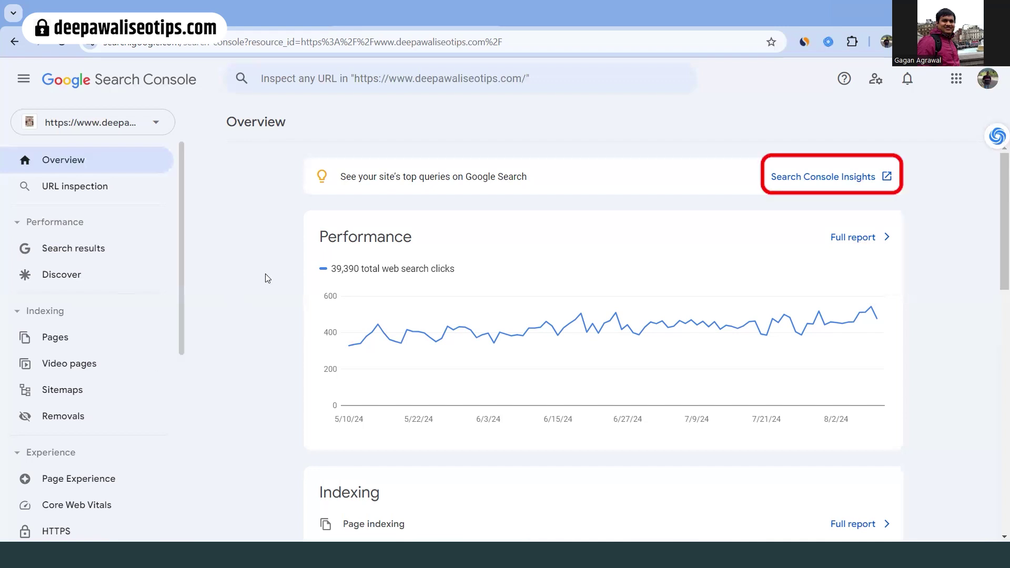
# Open the full Performance report and break it down by page, topped by 8,340 clicks
pyautogui.click(863, 239)
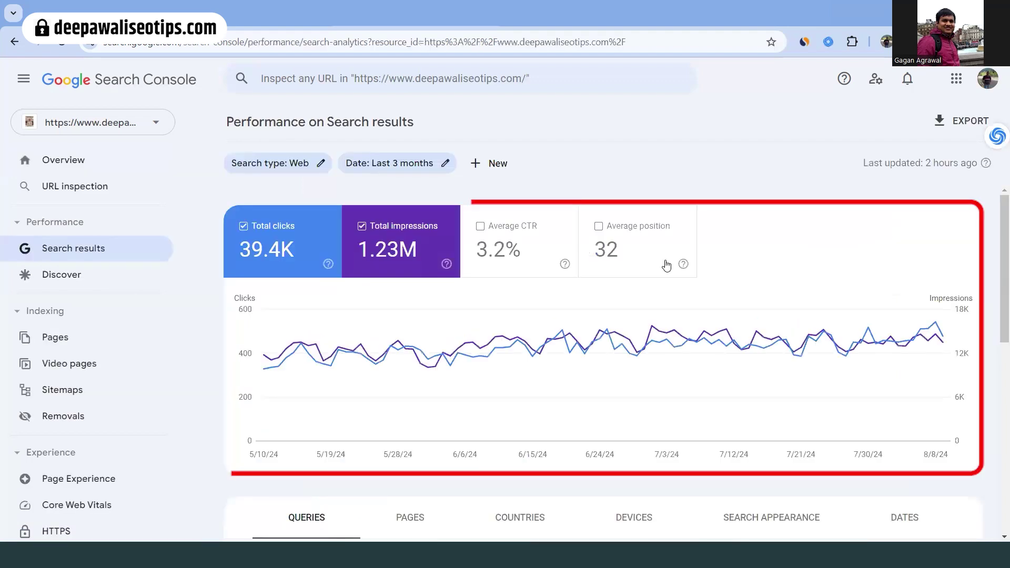
pyautogui.moveTo(830, 359)
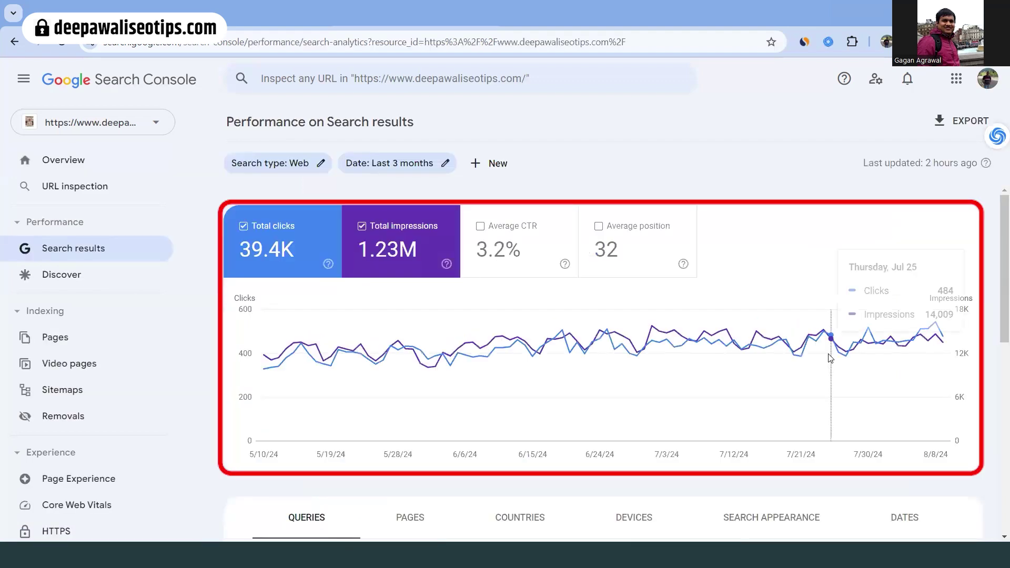
pyautogui.moveTo(825, 338)
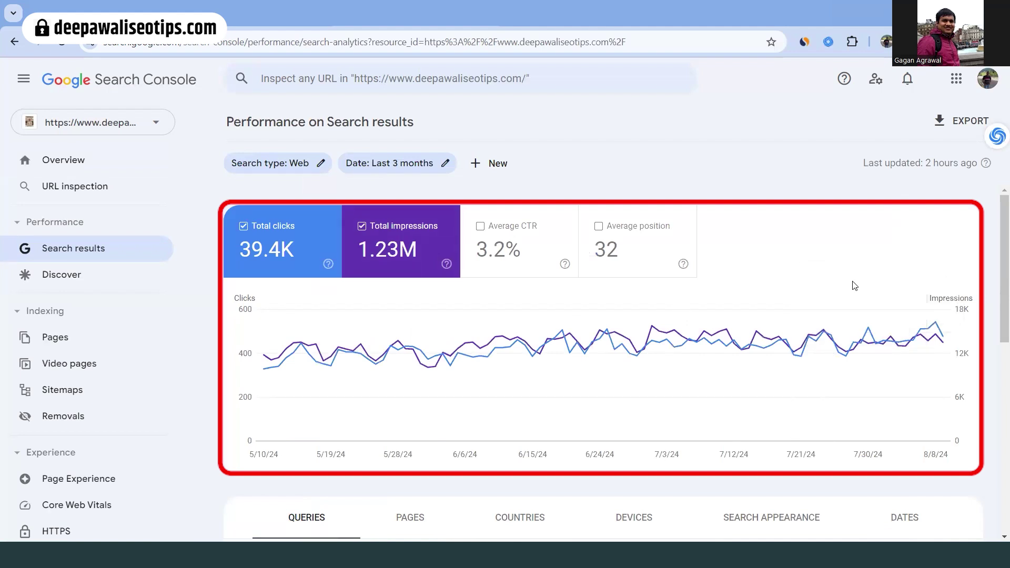
pyautogui.click(413, 522)
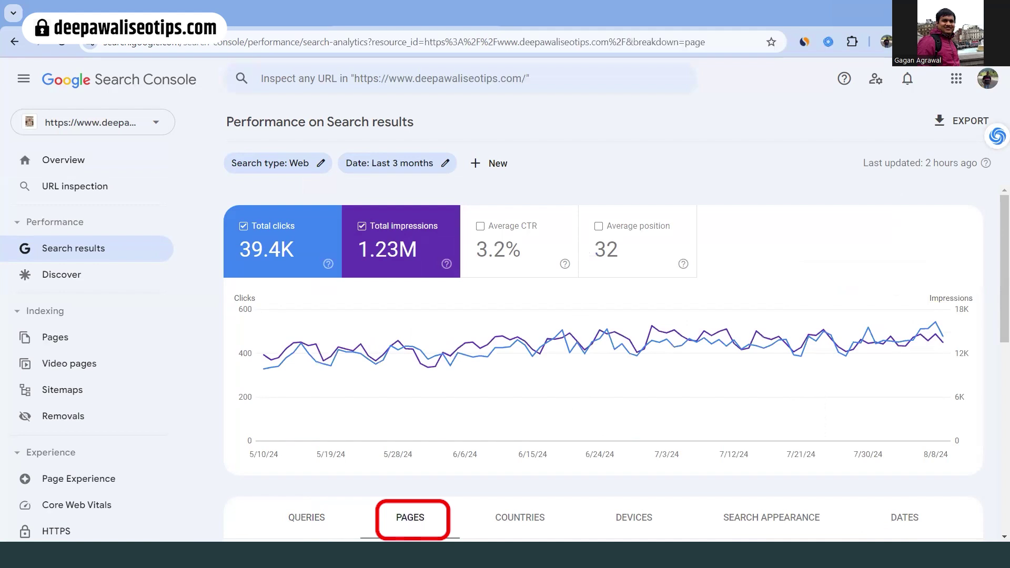
pyautogui.scroll(-5, 869, 424)
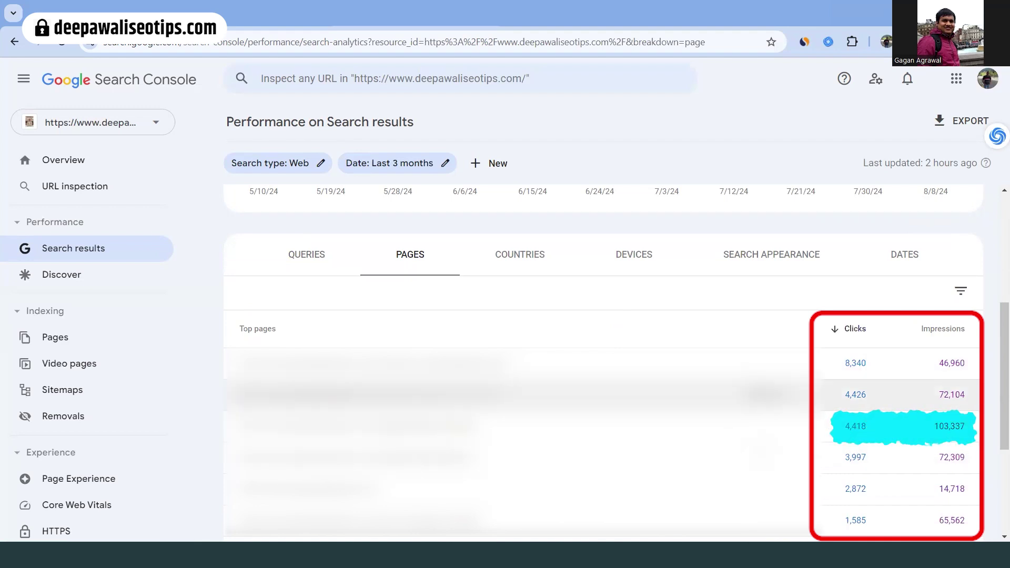
# Filter to the third top page (4.42K clicks, 103K impressions) and scroll through its Queries table
pyautogui.click(669, 435)
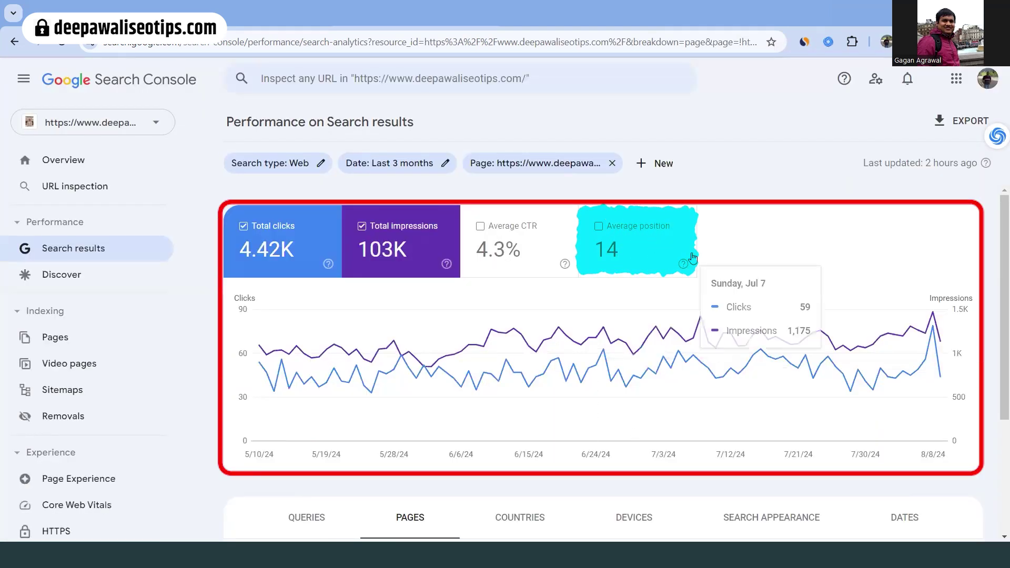
pyautogui.click(304, 521)
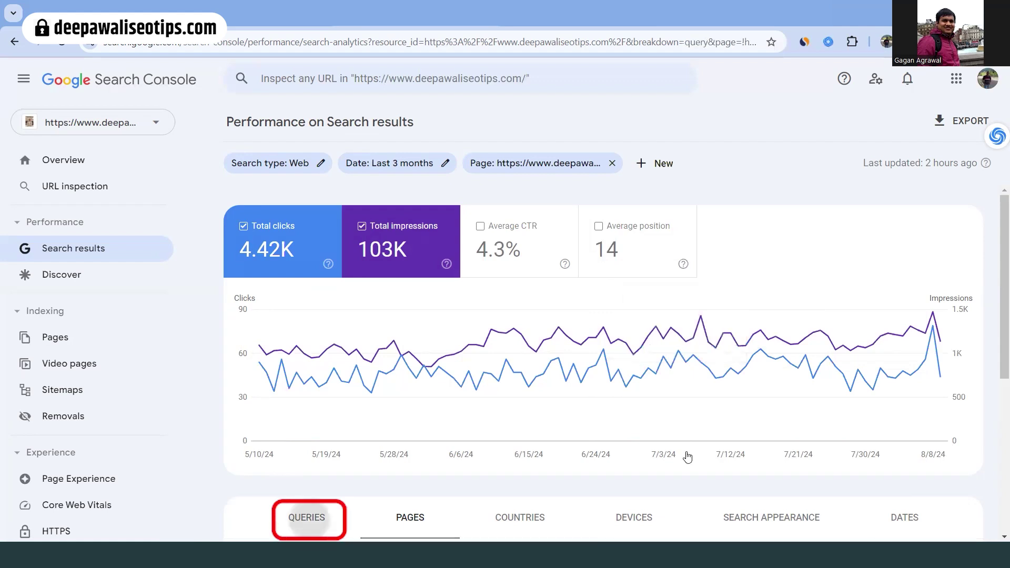
pyautogui.scroll(-2, 707, 442)
pyautogui.scroll(-3, 736, 431)
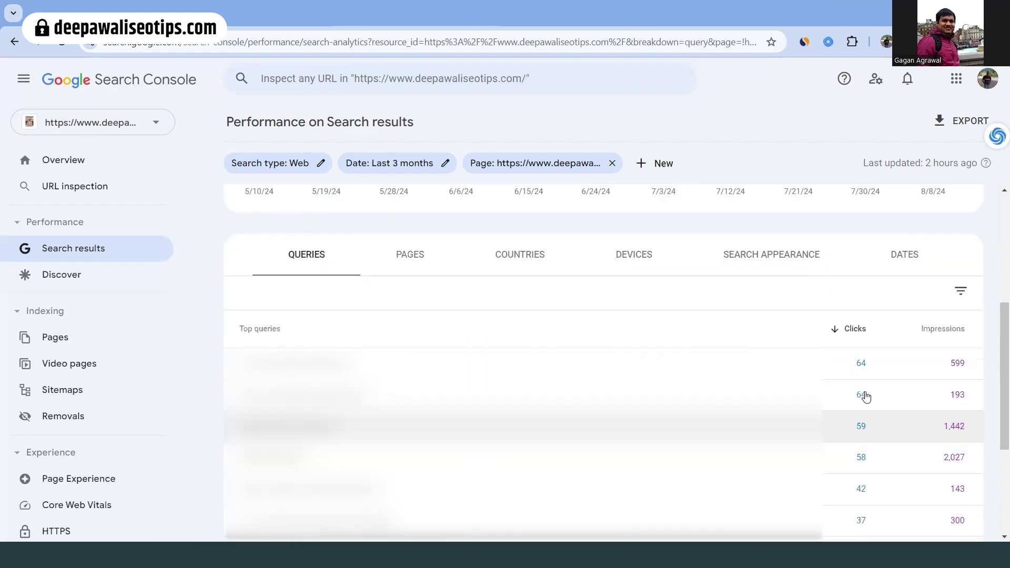
pyautogui.scroll(-2, 863, 397)
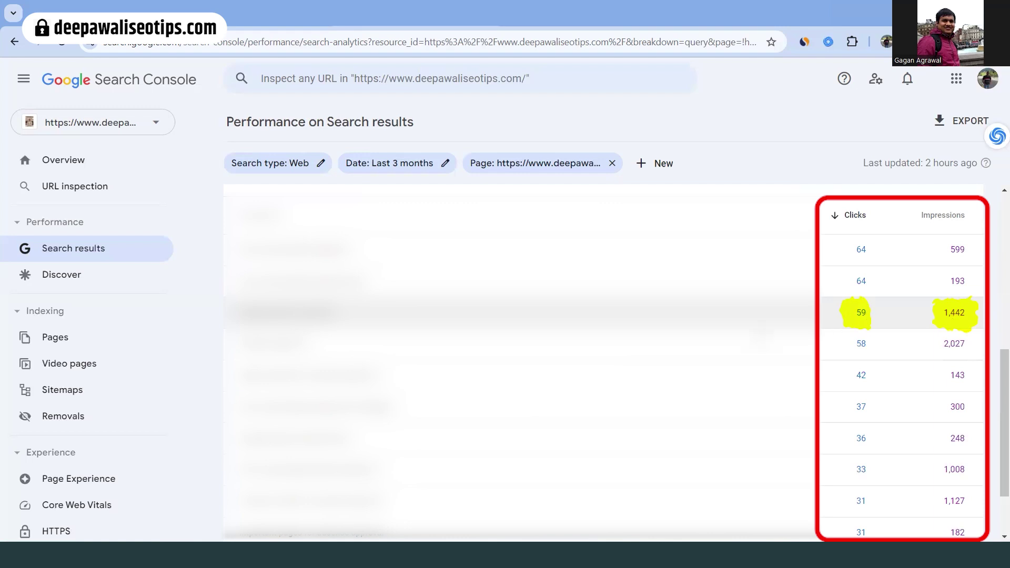
pyautogui.scroll(3, 762, 338)
pyautogui.scroll(3, 525, 231)
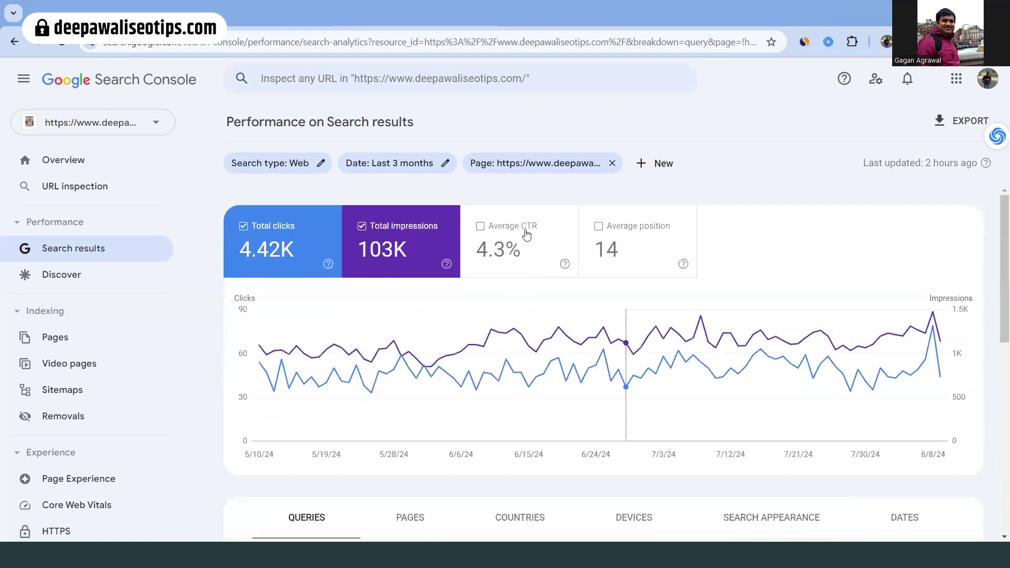
# Add Average CTR and Average position to the report and review the Queries table columns
pyautogui.click(636, 251)
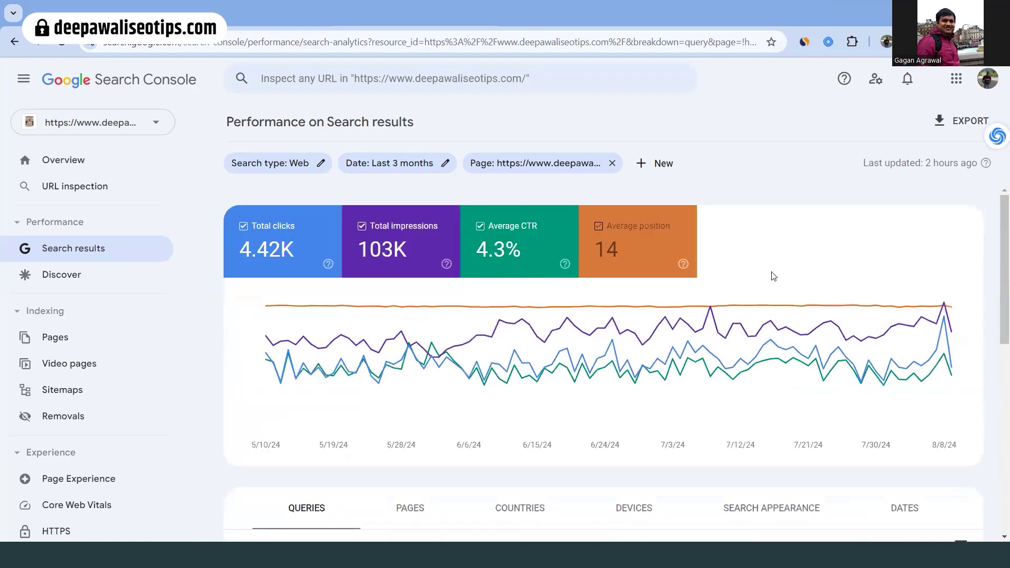
pyautogui.scroll(-5, 789, 292)
pyautogui.scroll(-3, 789, 297)
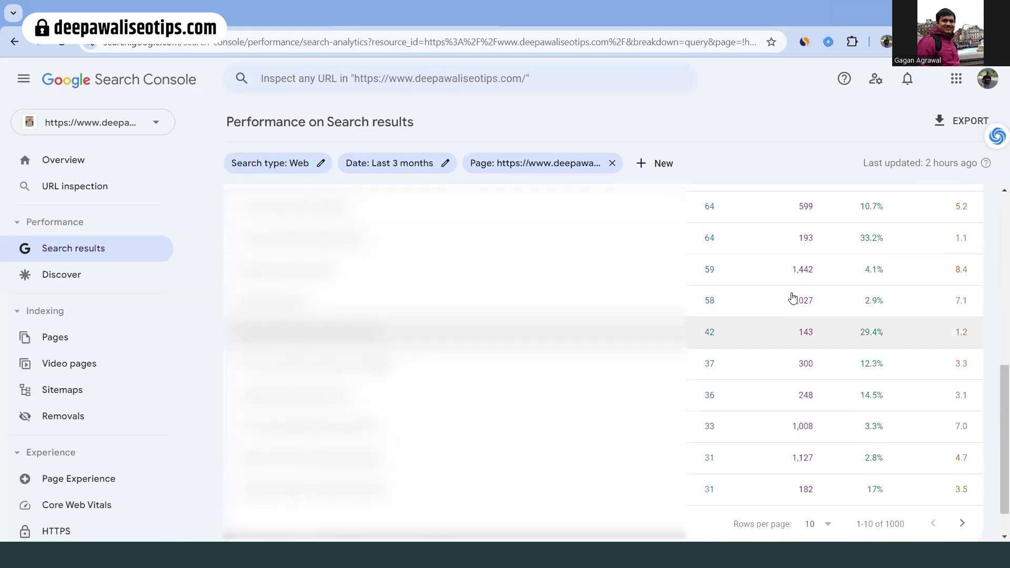
pyautogui.scroll(3, 779, 306)
pyautogui.scroll(-1, 638, 324)
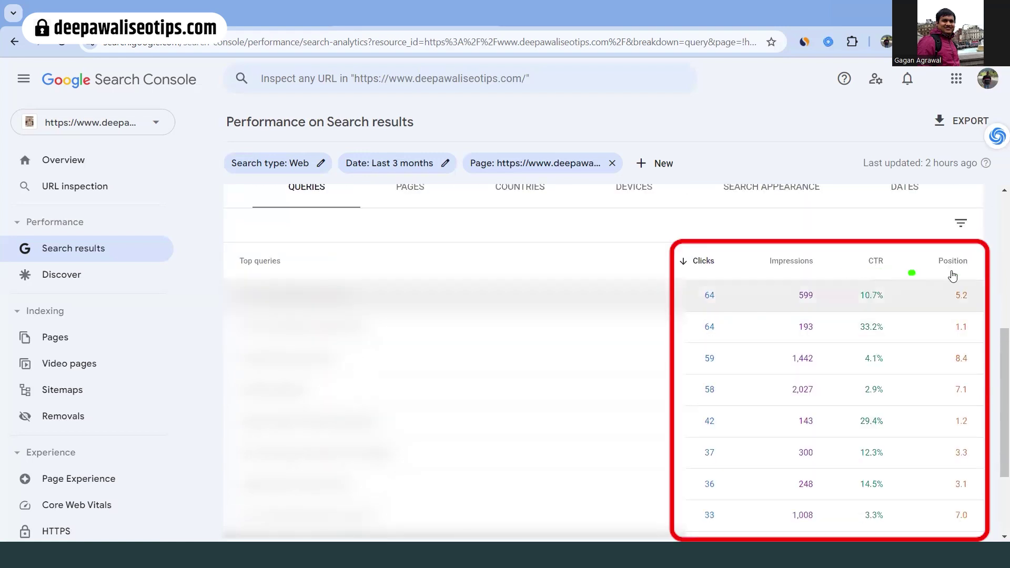
pyautogui.scroll(-2, 953, 285)
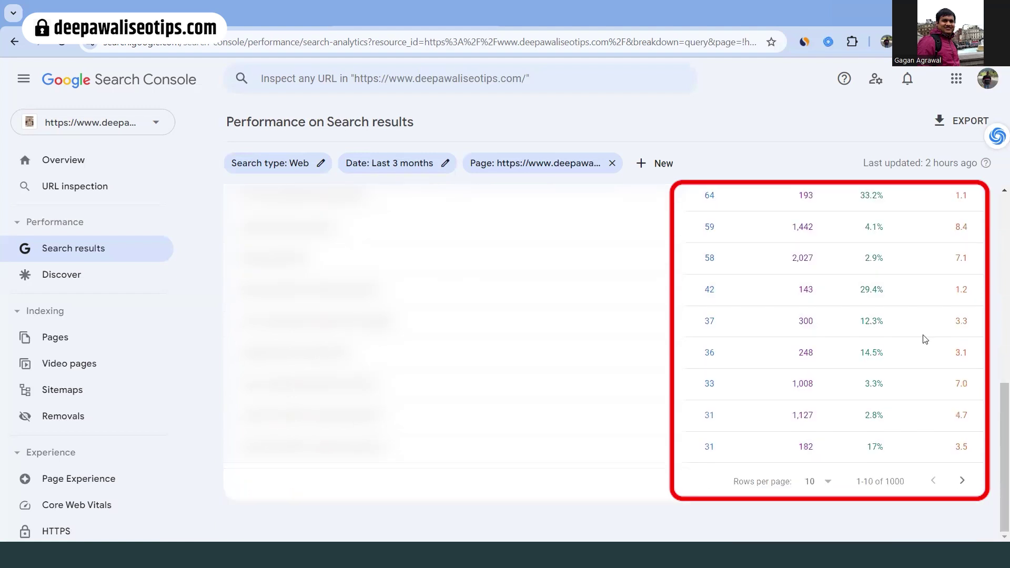
pyautogui.moveTo(894, 485); pyautogui.dragTo(892, 486)
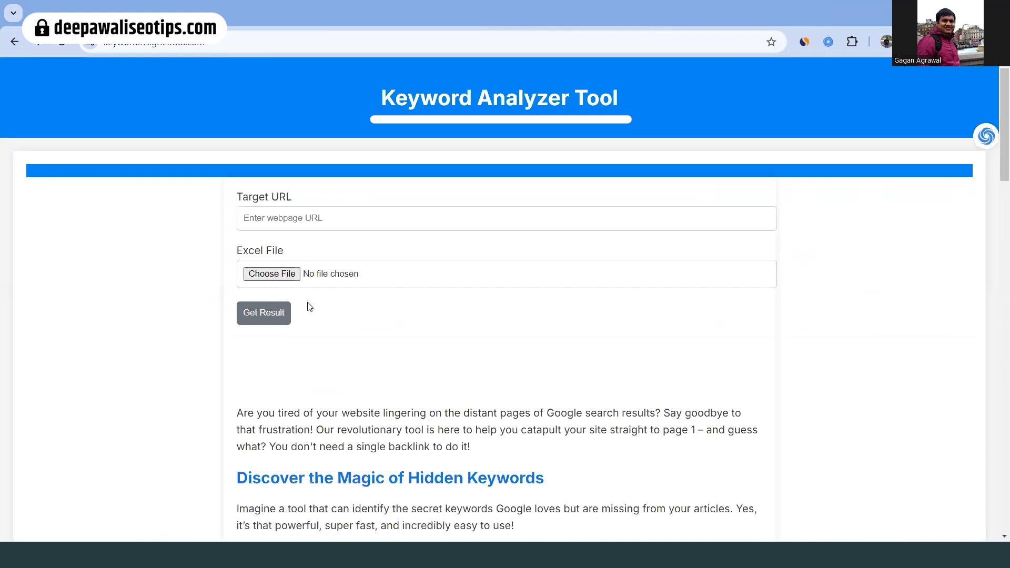
# Return to Search Console and download the single-page query report as an Excel file
pyautogui.scroll(-2, 309, 306)
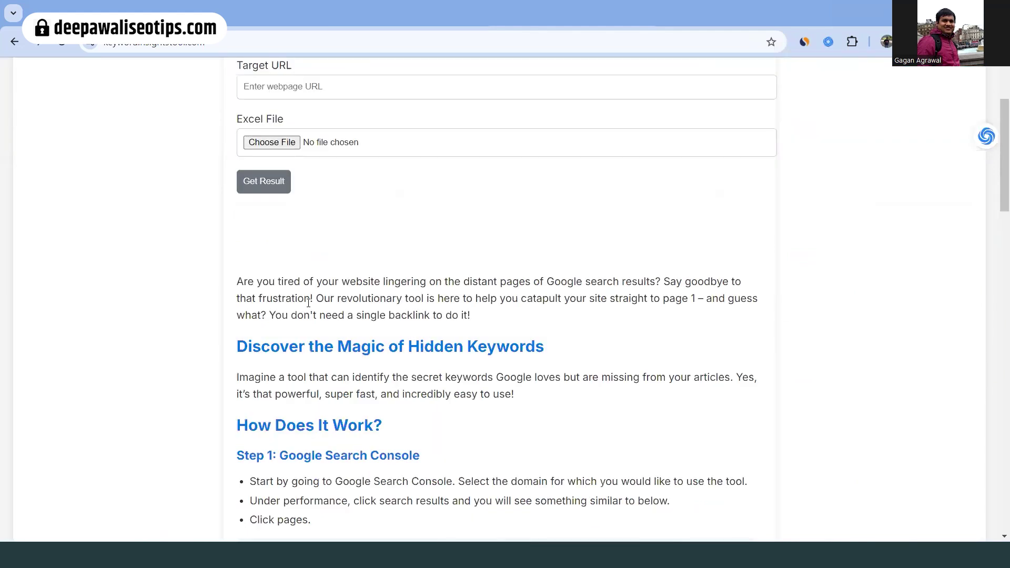
pyautogui.scroll(-2, 309, 303)
pyautogui.hotkey('ctrl', 'Tab')
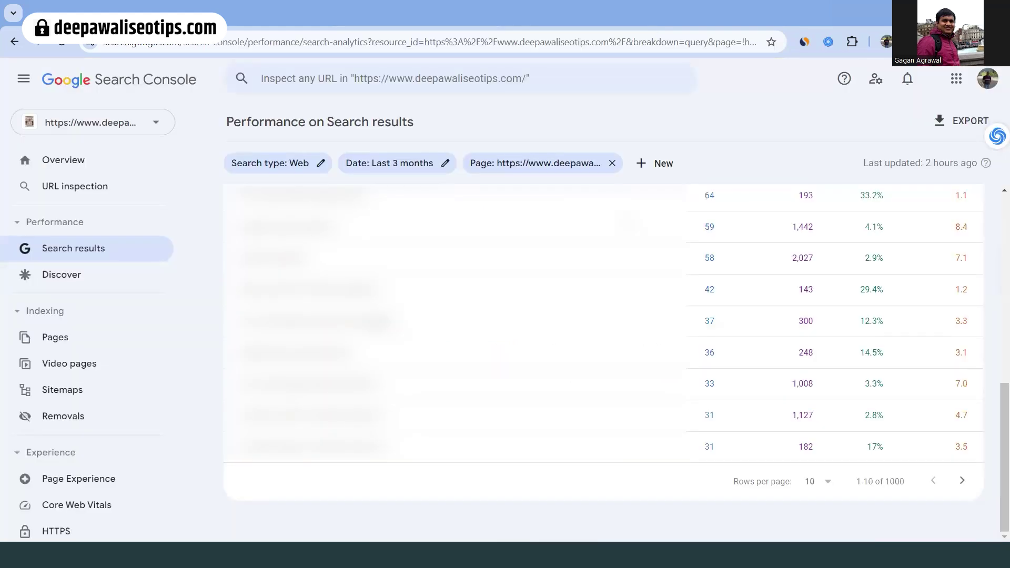
pyautogui.scroll(1, 604, 269)
pyautogui.scroll(4, 623, 241)
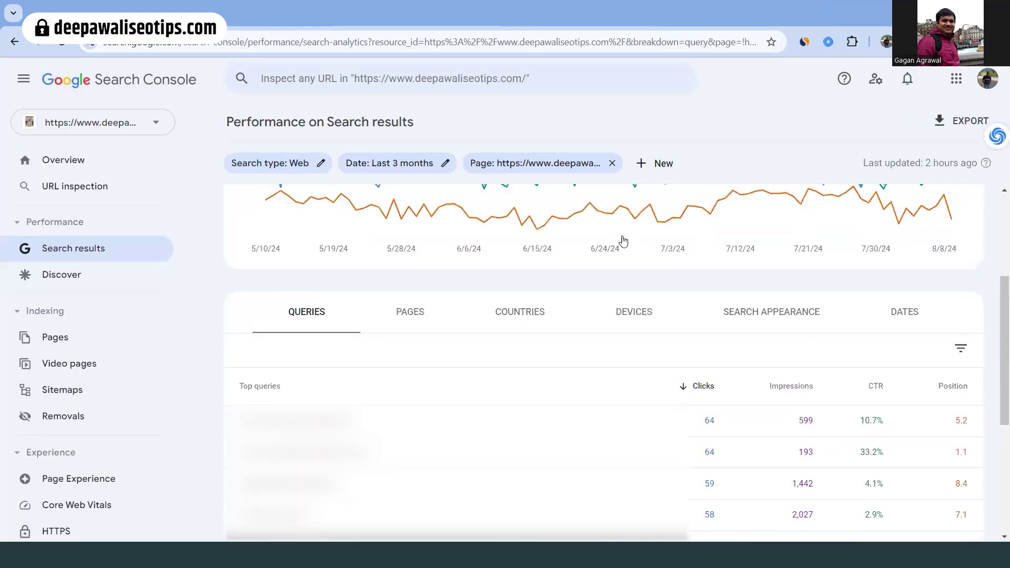
pyautogui.scroll(4, 624, 241)
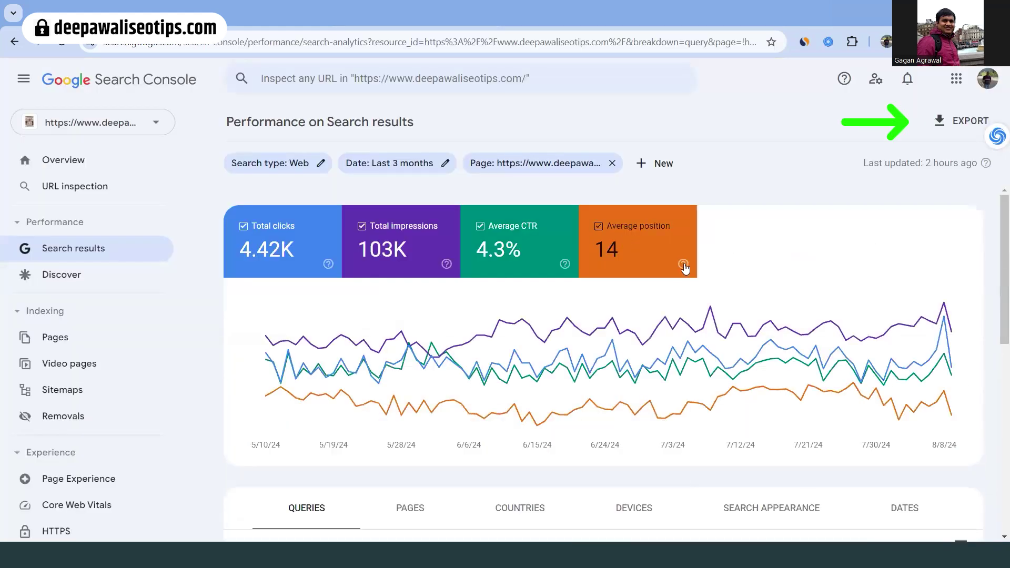
pyautogui.click(960, 125)
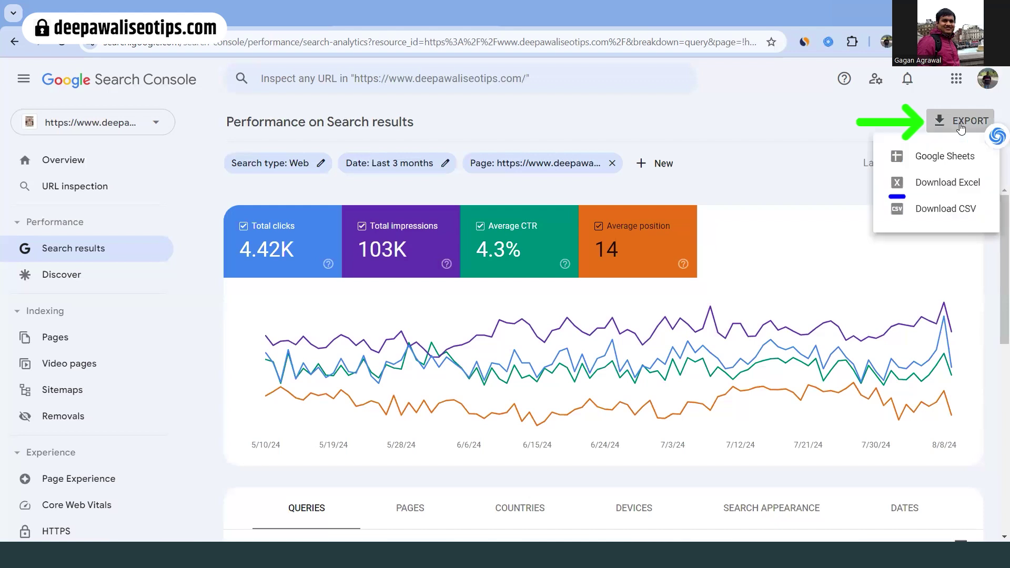
pyautogui.click(955, 187)
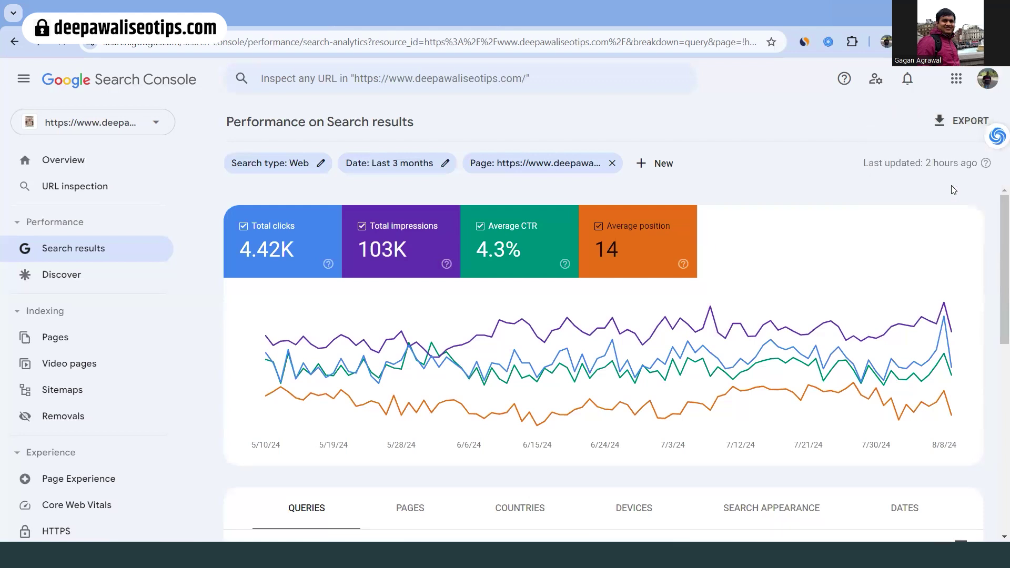
# Go to the Keyword Analyzer Tool and review its form for the target URL and .xlsx upload
pyautogui.hotkey('ctrl', 'Tab')
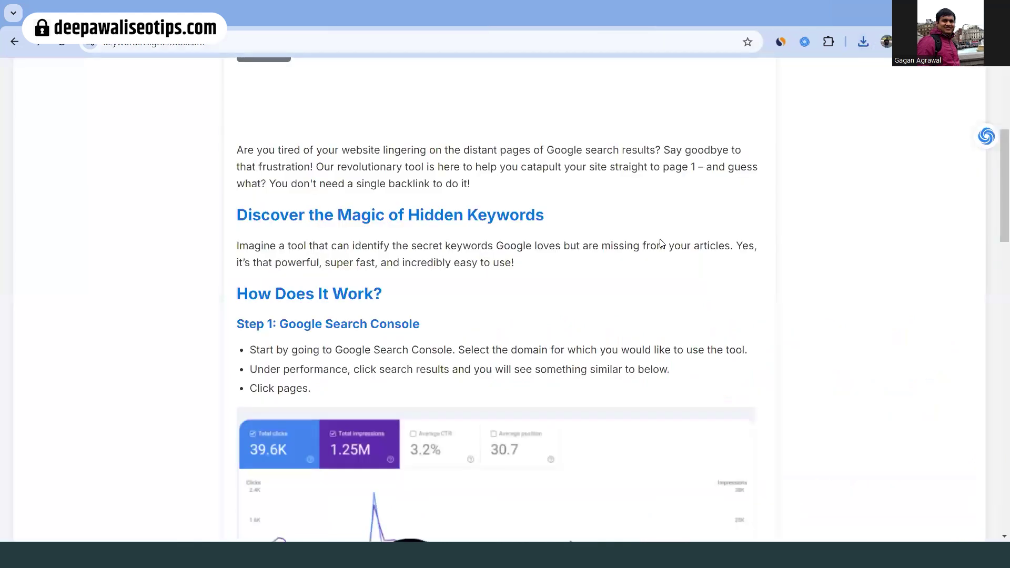
pyautogui.scroll(-3, 580, 243)
pyautogui.scroll(-6, 580, 243)
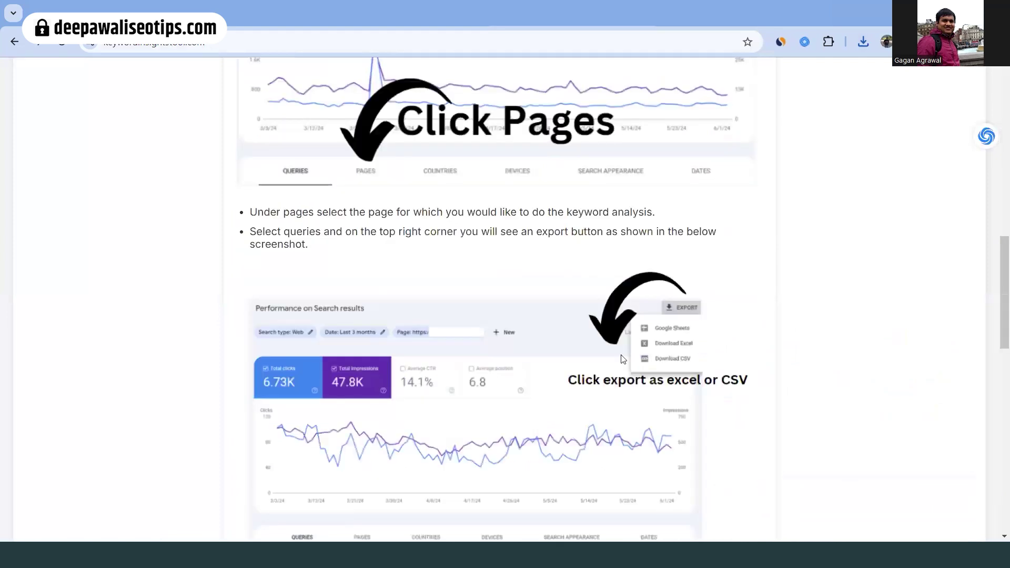
pyautogui.scroll(-1, 683, 260)
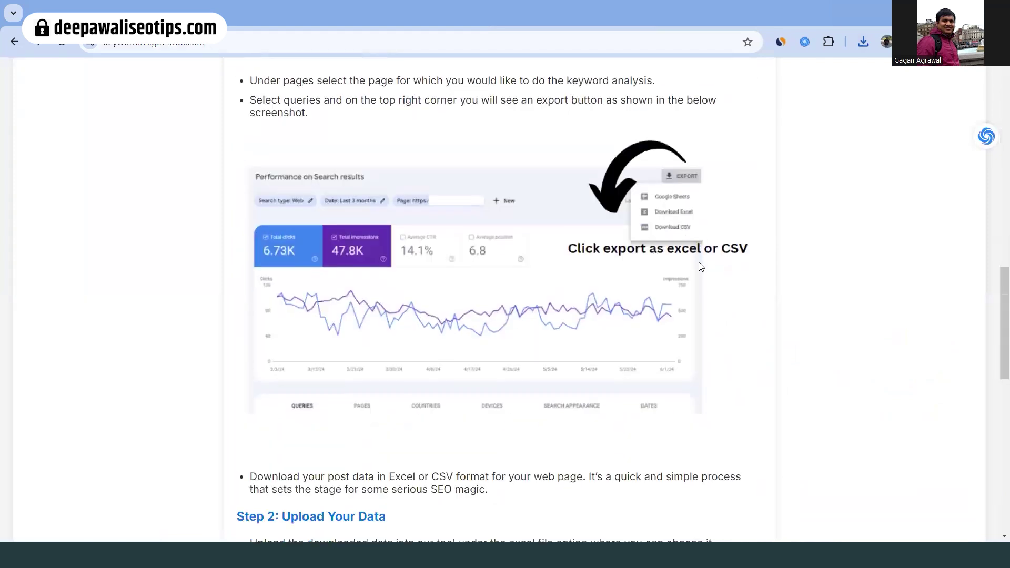
pyautogui.scroll(-6, 547, 268)
pyautogui.scroll(-1, 548, 266)
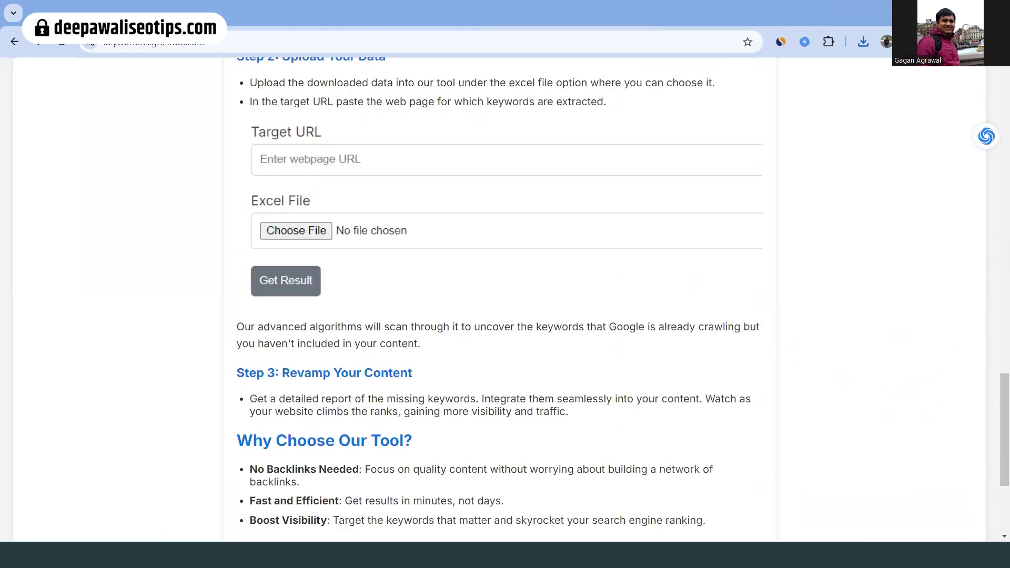
pyautogui.scroll(10, 561, 199)
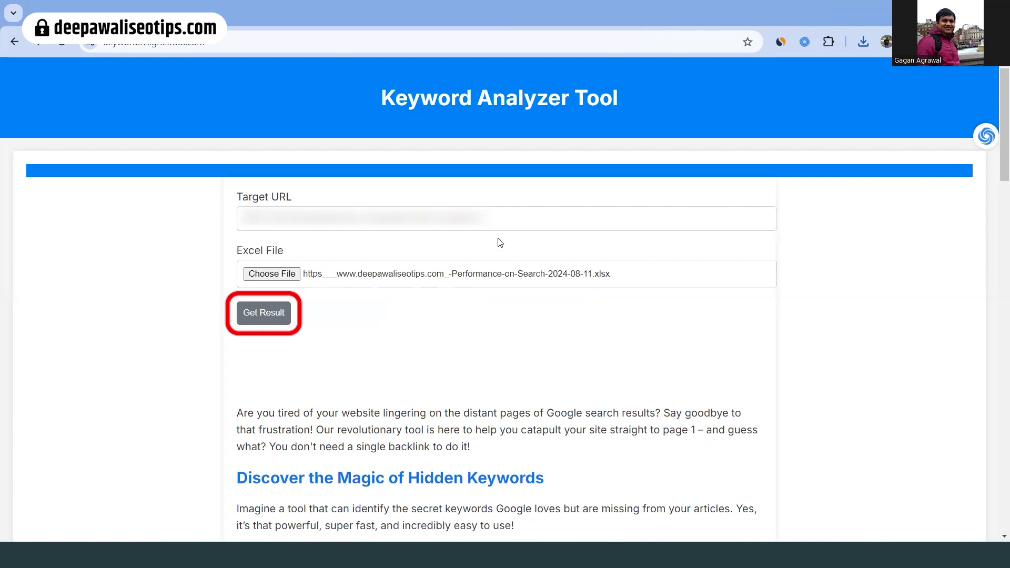
# Run the Top 20 Keywords analysis, download keyword_analysis_results (2), and open it editable in Excel
pyautogui.click(263, 323)
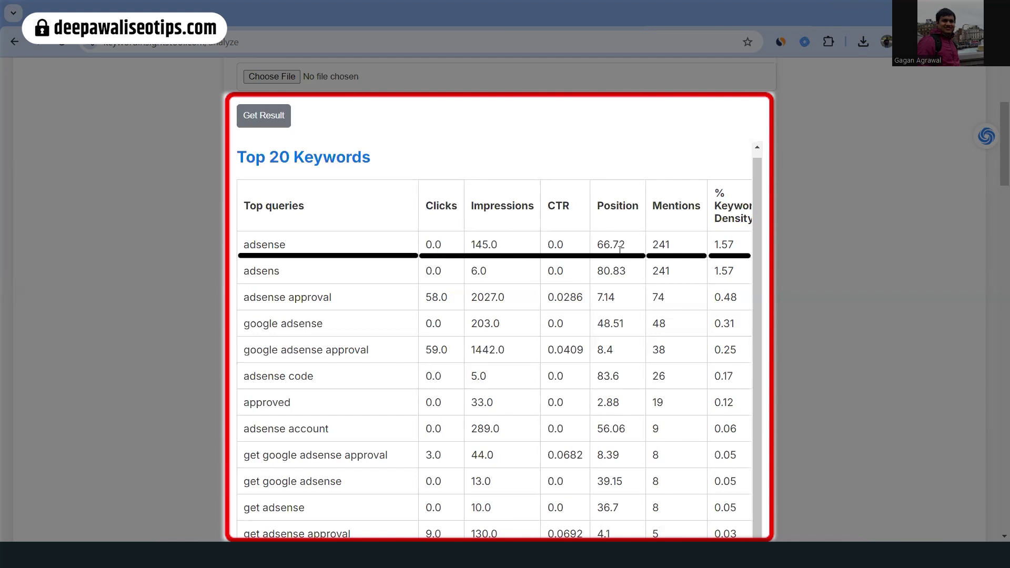
pyautogui.scroll(-5, 610, 285)
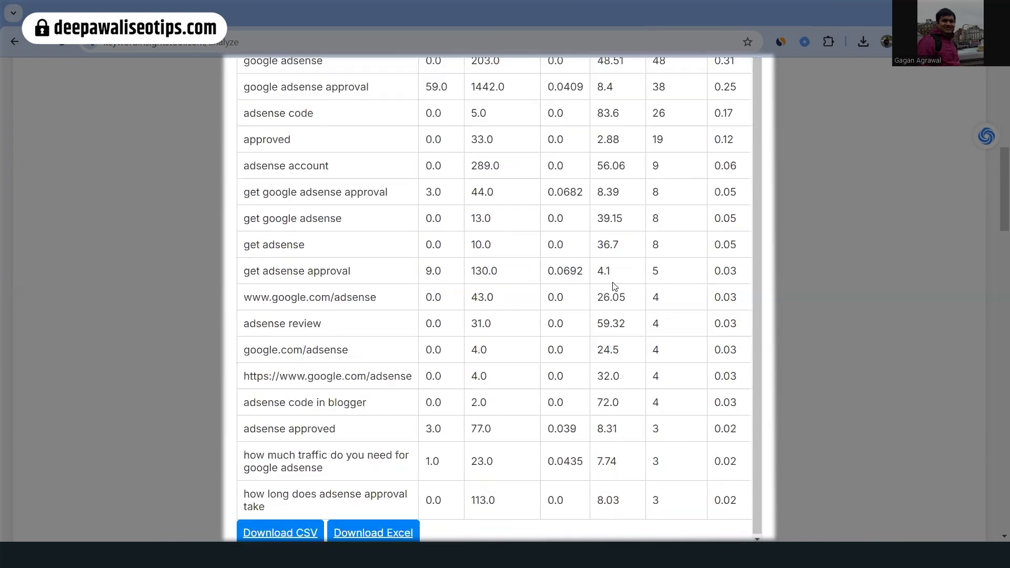
pyautogui.scroll(-4, 614, 286)
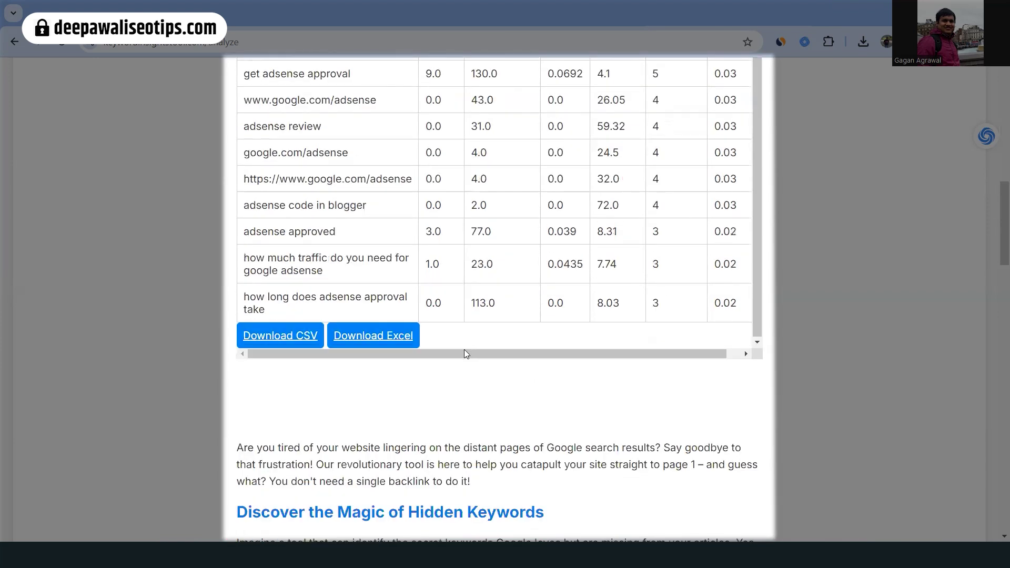
pyautogui.click(388, 342)
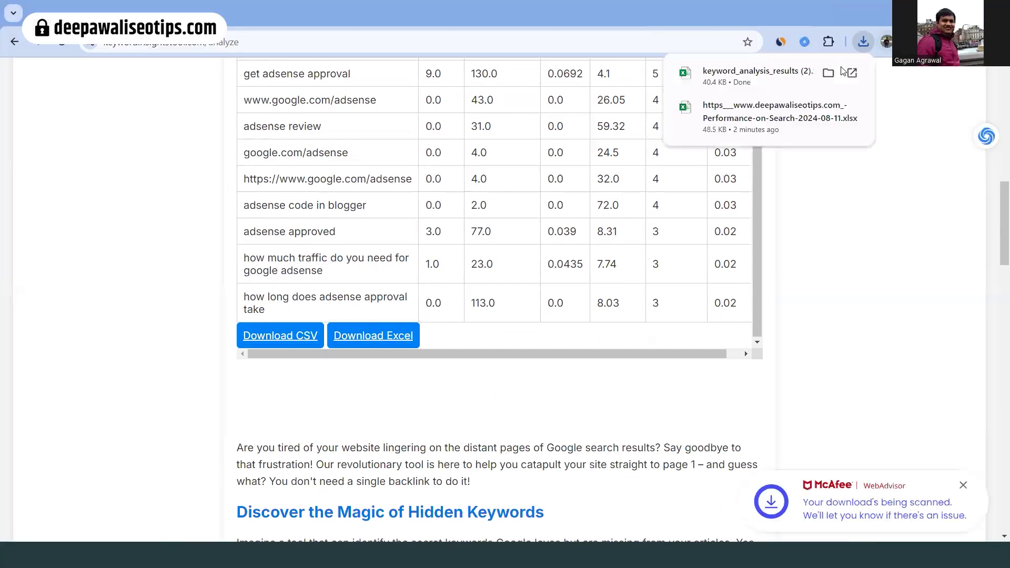
pyautogui.click(752, 80)
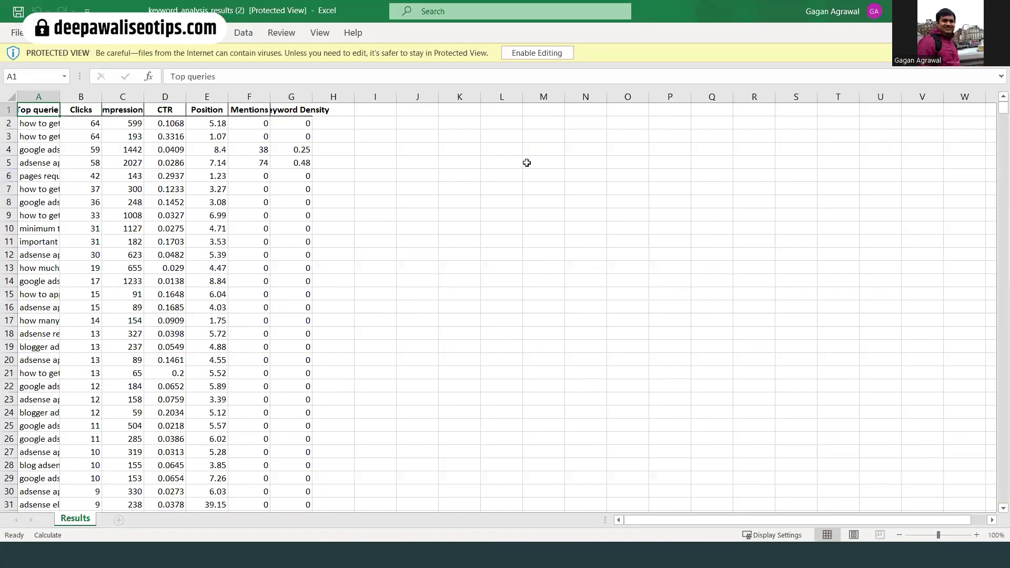
pyautogui.click(550, 53)
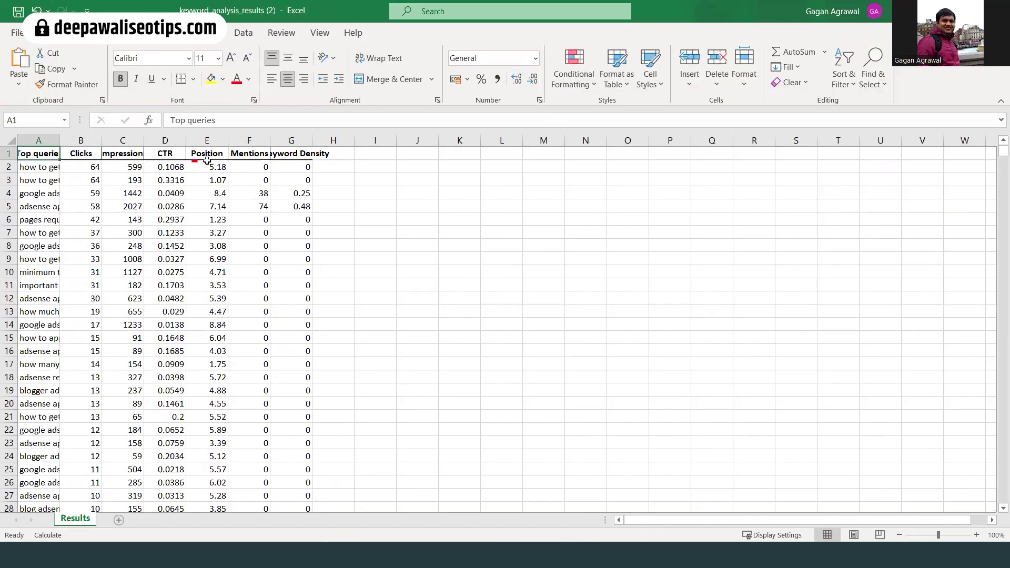
# Turn on filters and limit the Position column to values greater than 7, leaving 719 rows
pyautogui.click(207, 155)
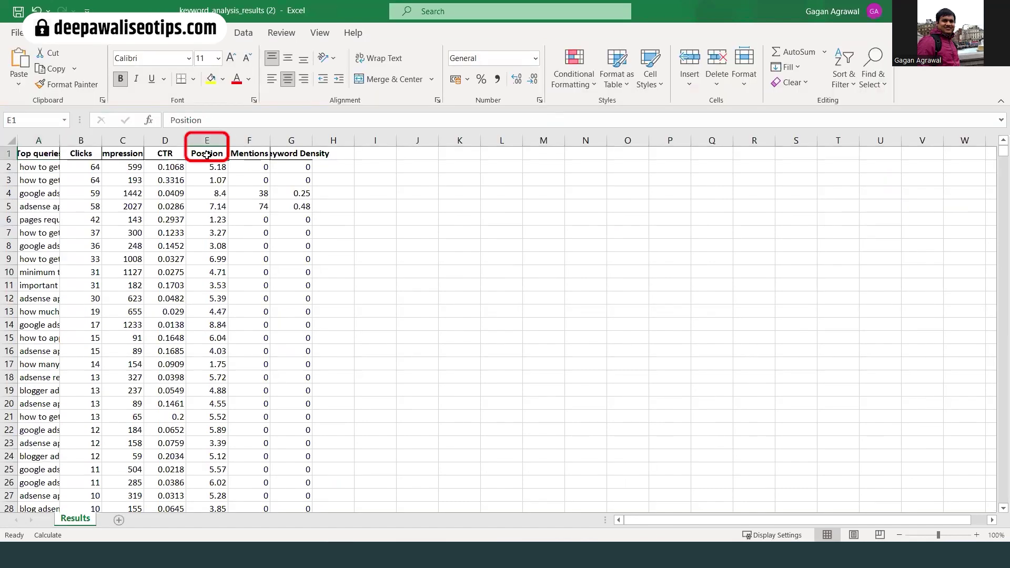
pyautogui.click(243, 33)
pyautogui.click(427, 66)
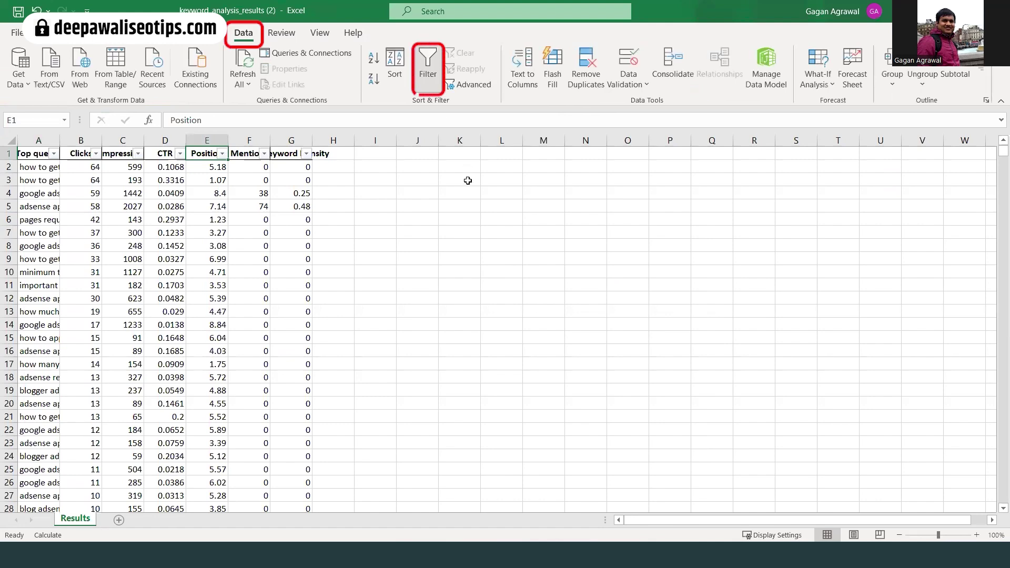
pyautogui.click(222, 153)
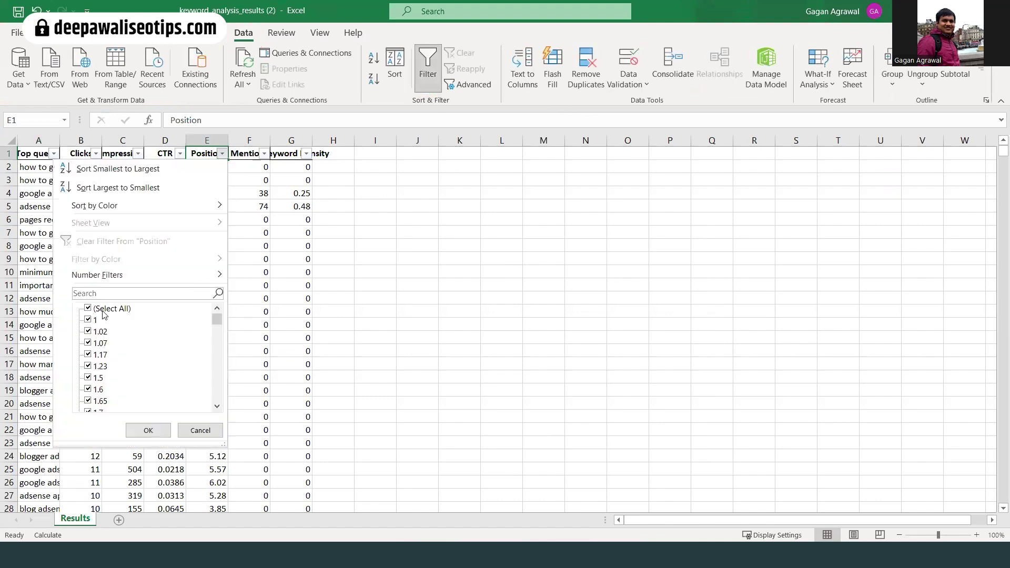
pyautogui.click(87, 308)
pyautogui.scroll(-1, 104, 369)
pyautogui.scroll(-5, 103, 369)
pyautogui.scroll(-3, 102, 370)
pyautogui.scroll(1, 102, 369)
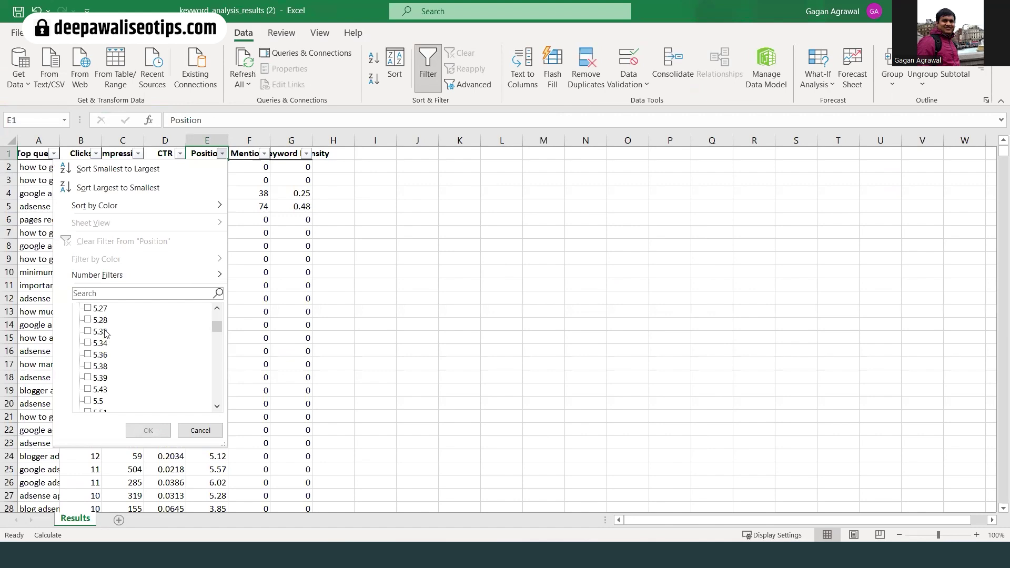
pyautogui.moveTo(233, 276)
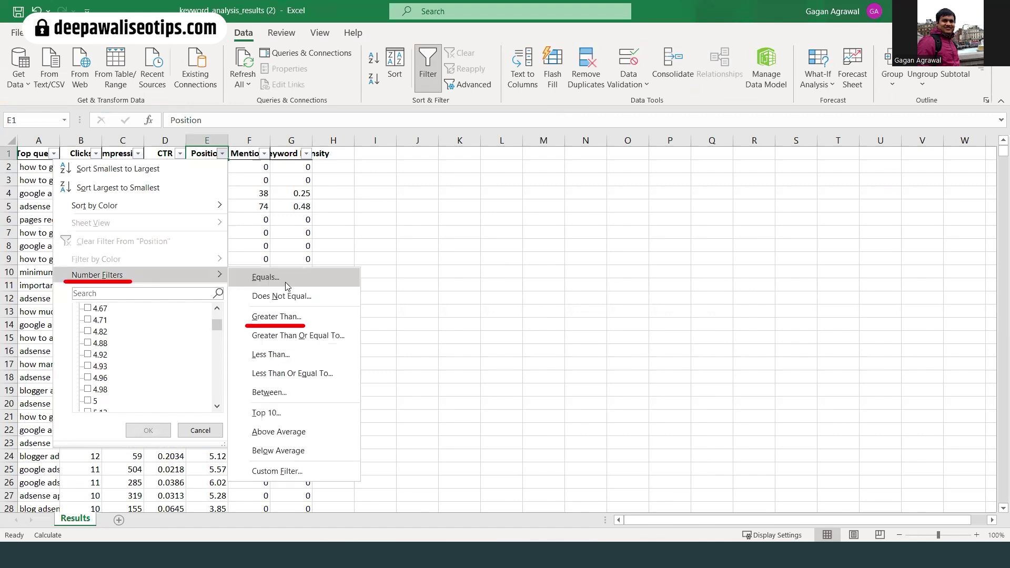
pyautogui.click(298, 314)
pyautogui.write('7')
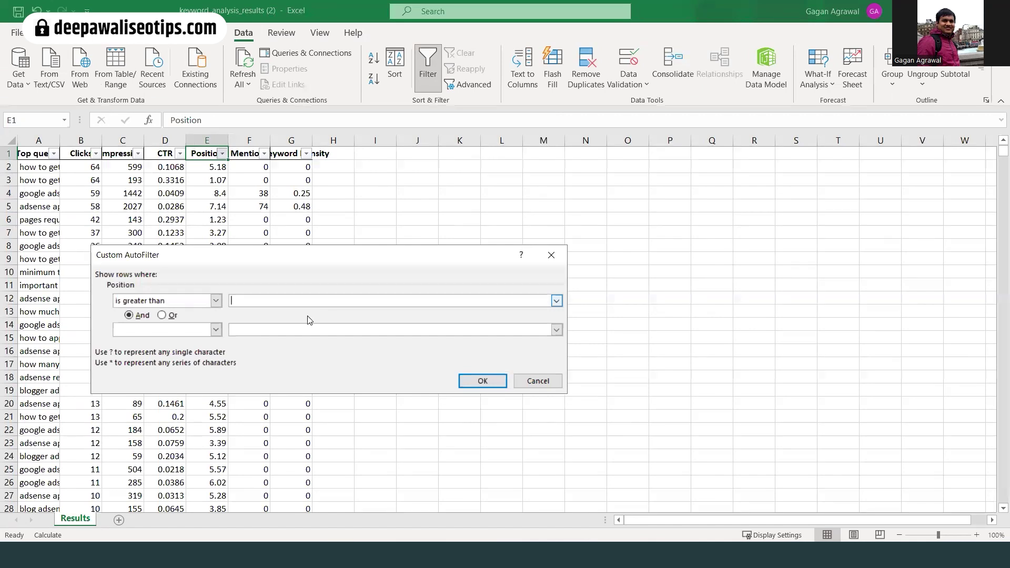
pyautogui.click(470, 380)
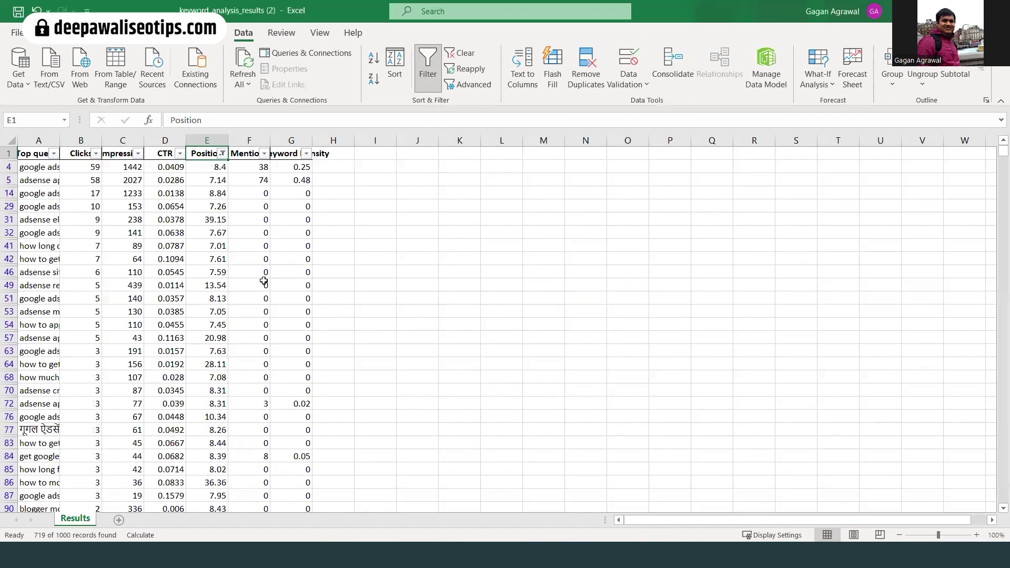
# Sort Position from largest to smallest so 96.5 sits at the top
pyautogui.click(222, 153)
pyautogui.click(179, 183)
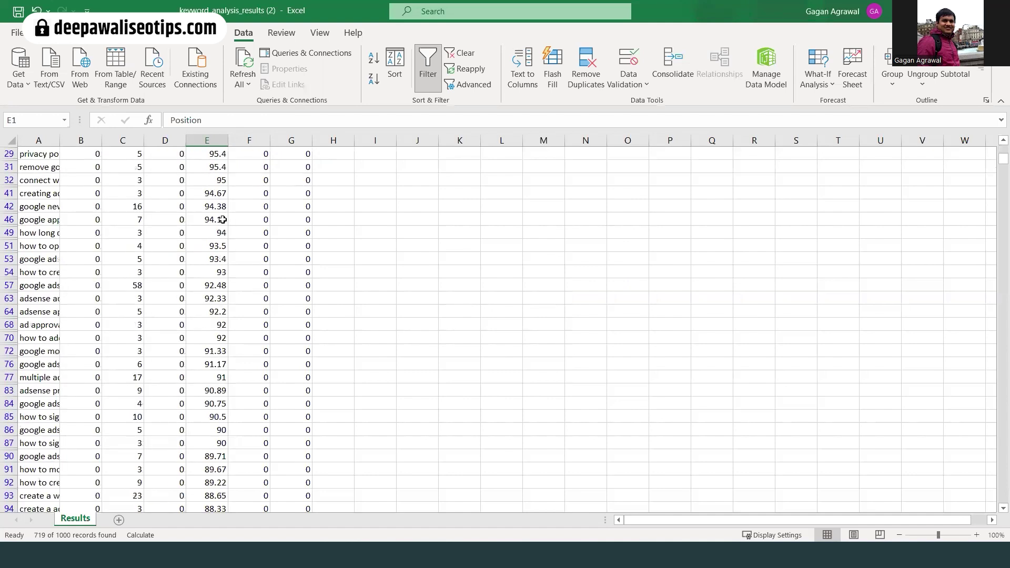
pyautogui.scroll(-9, 223, 220)
pyautogui.scroll(-10, 221, 223)
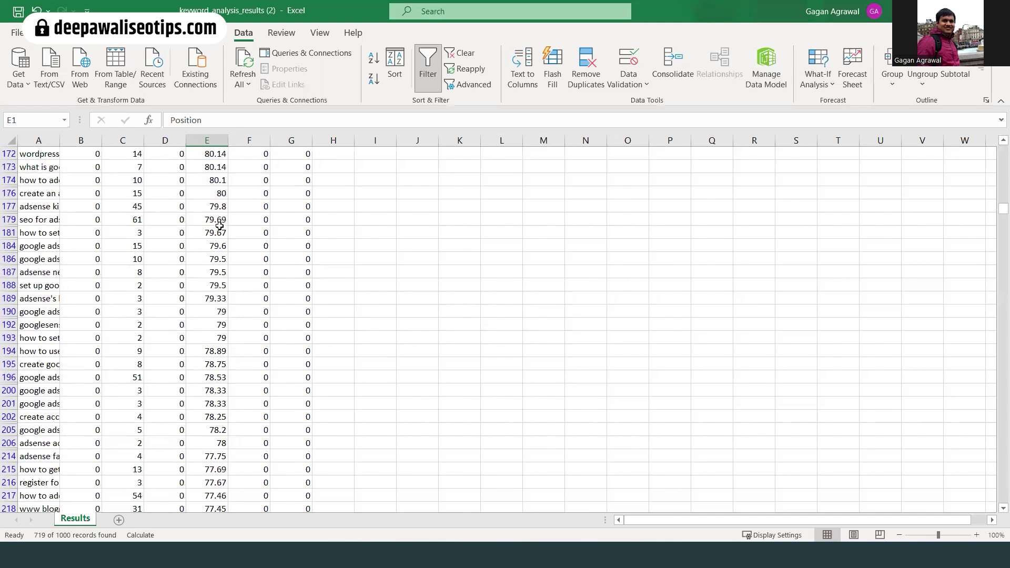
pyautogui.scroll(-20, 219, 225)
pyautogui.scroll(-17, 219, 225)
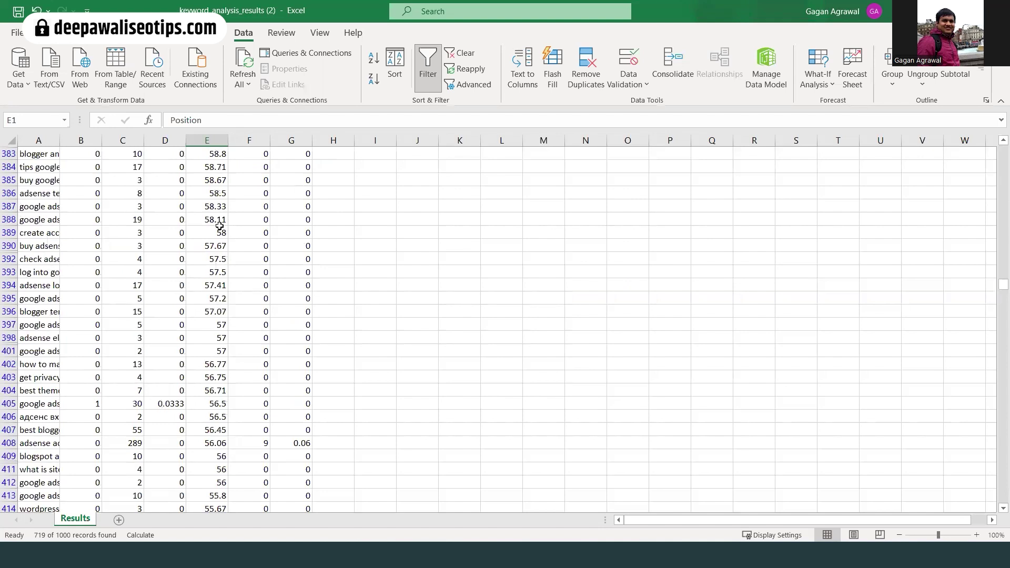
pyautogui.scroll(-17, 219, 226)
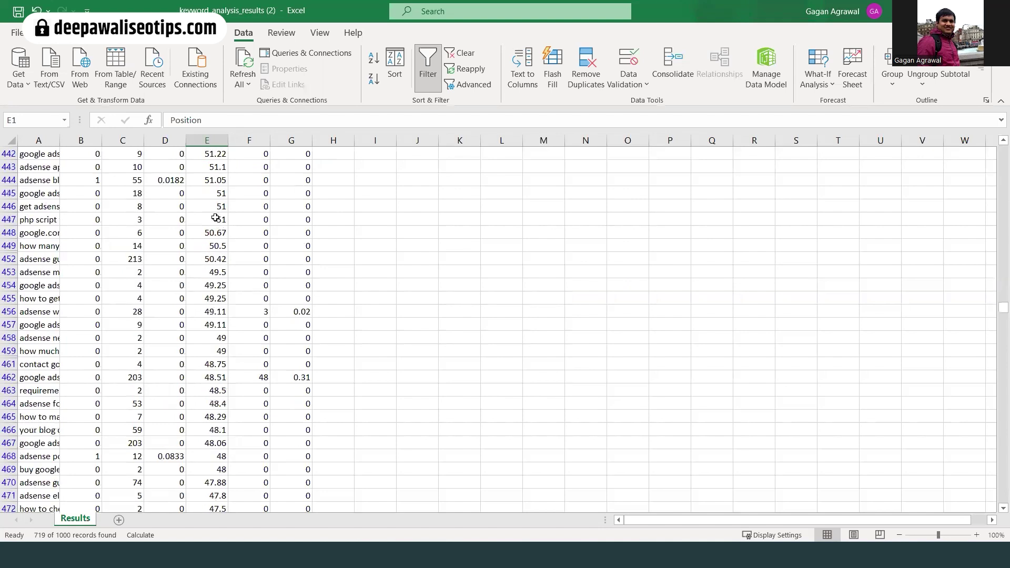
pyautogui.scroll(-5, 216, 219)
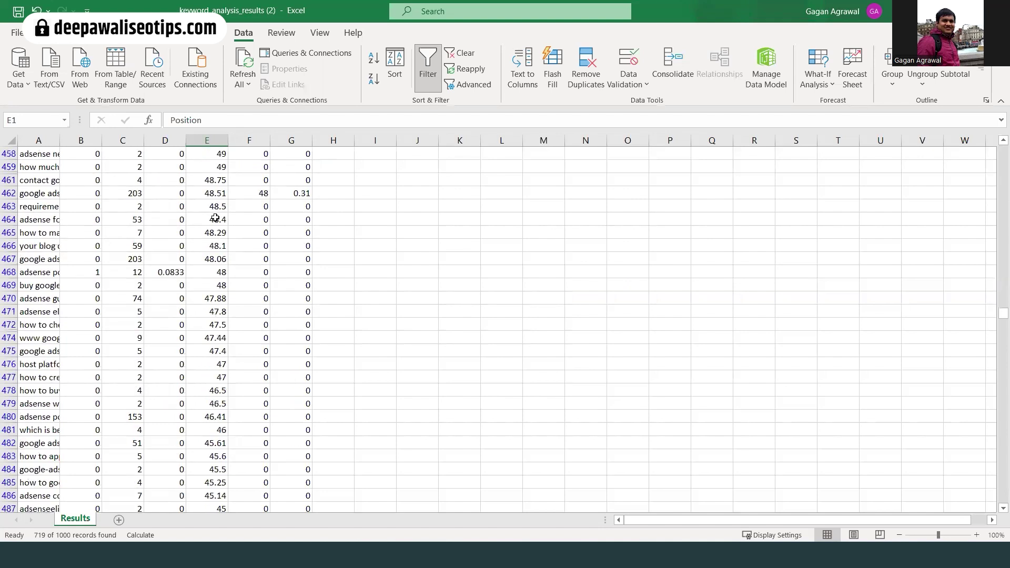
# Copy the filtered keywords in column A, peek at ChatGPT, and return to the sheet
pyautogui.click(39, 200)
pyautogui.hotkey('ctrl', 'shift', 'Down')
pyautogui.hotkey('ctrl', 'c')
pyautogui.hotkey('alt', 'Tab')
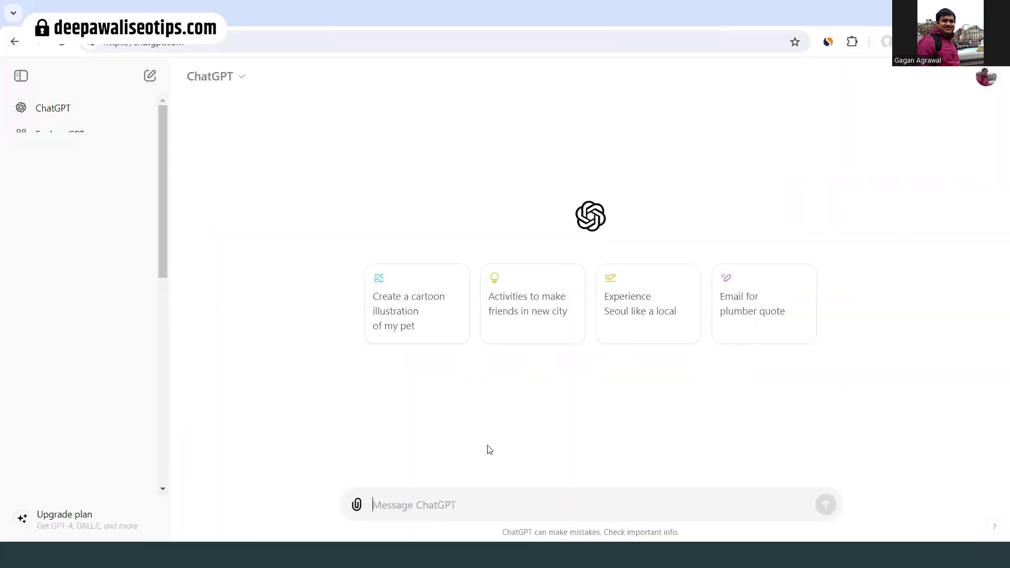
pyautogui.hotkey('alt', 'Tab')
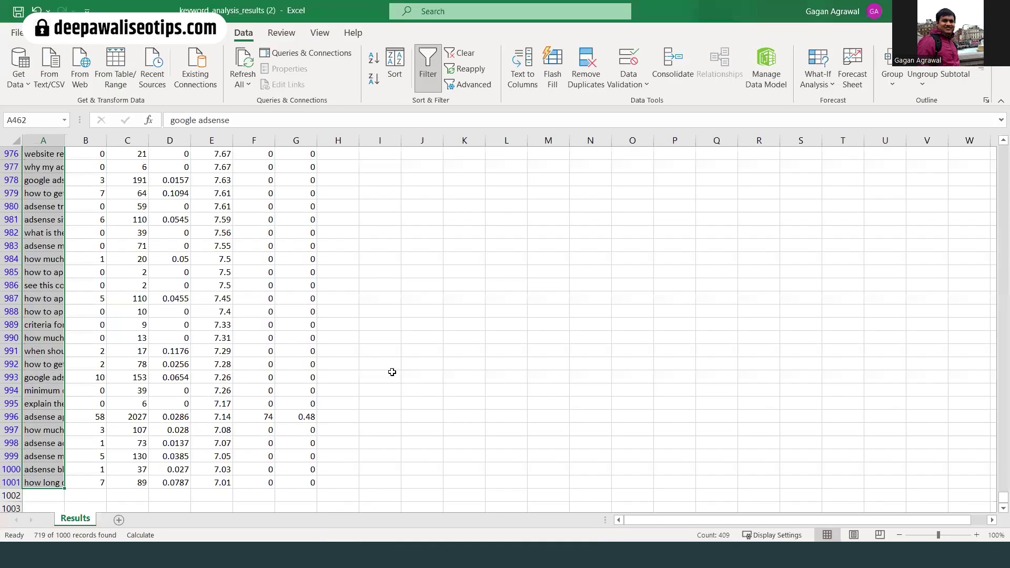
pyautogui.scroll(19, 237, 368)
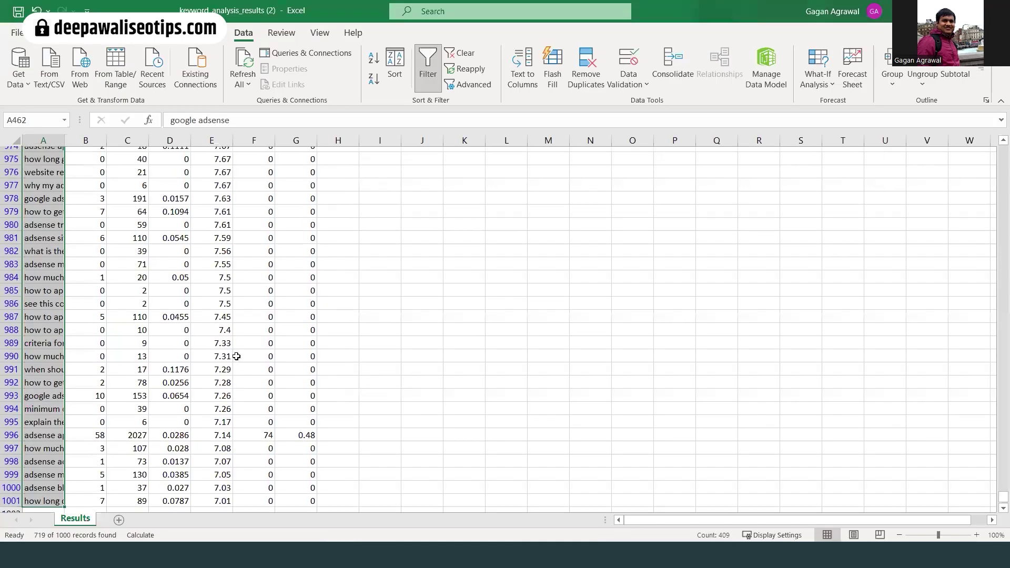
pyautogui.scroll(20, 236, 356)
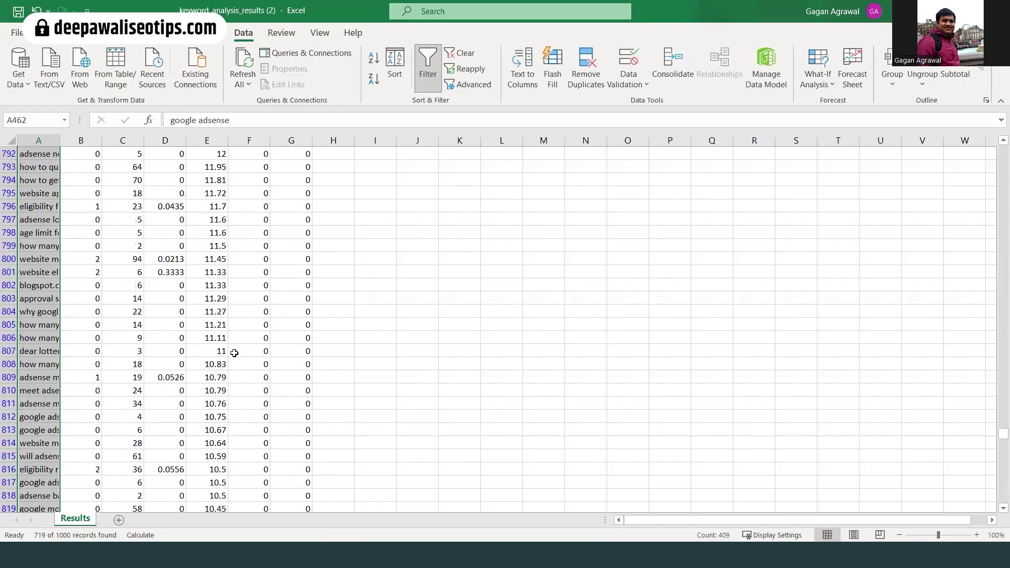
pyautogui.scroll(20, 981, 381)
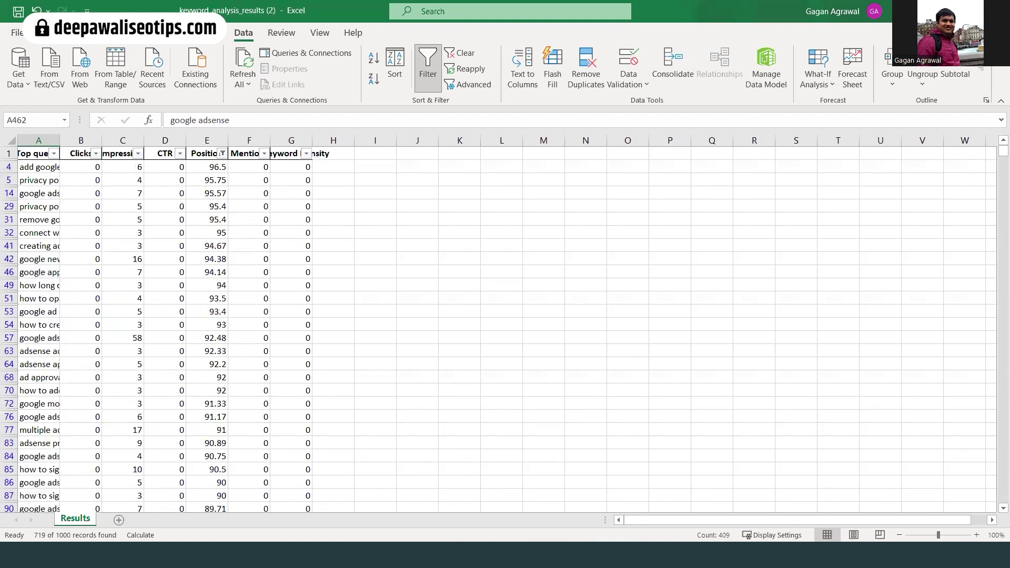
# Filter the Mentions column to show only rows with 0 mentions
pyautogui.click(264, 153)
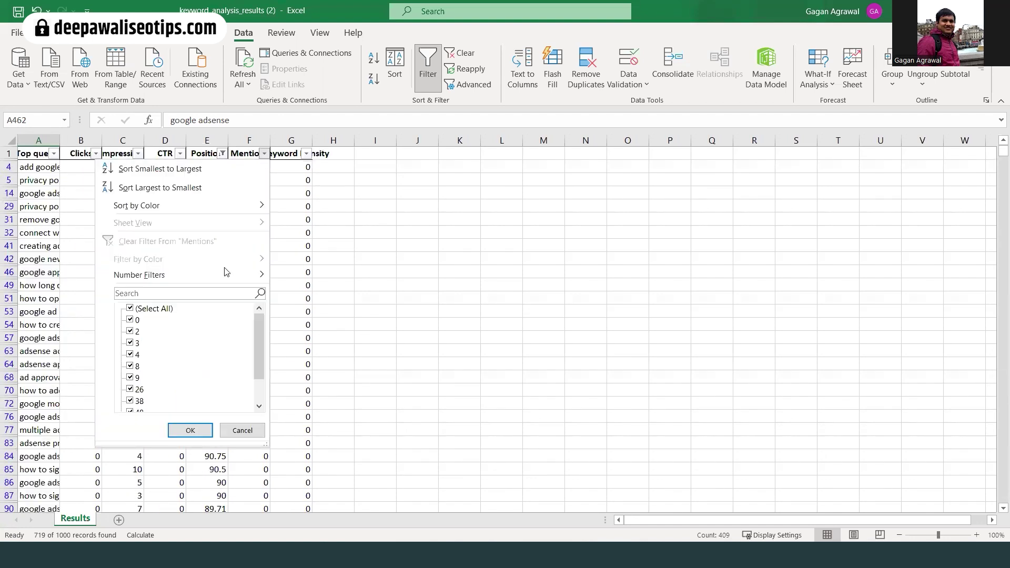
pyautogui.click(130, 309)
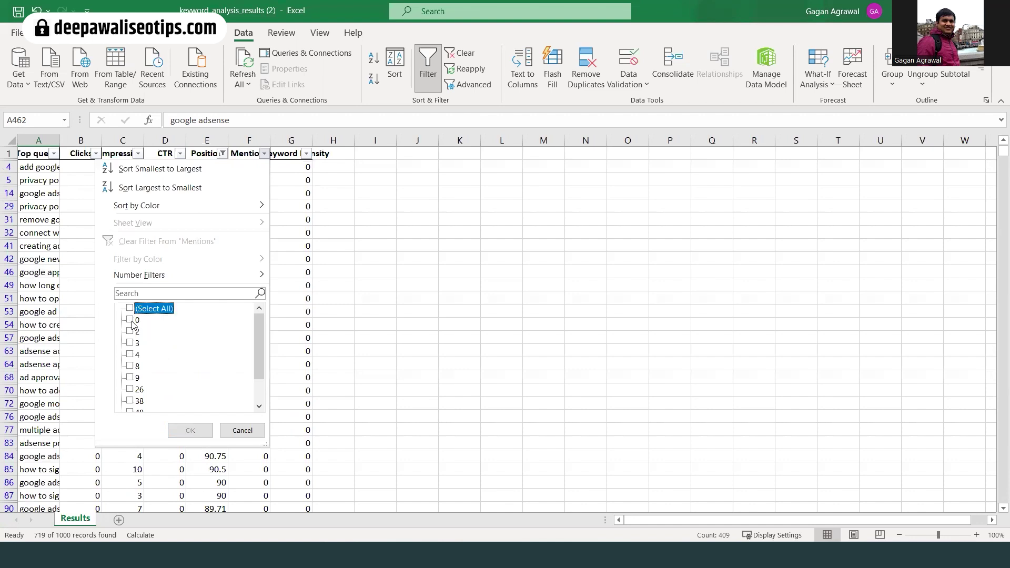
pyautogui.click(130, 320)
pyautogui.click(191, 430)
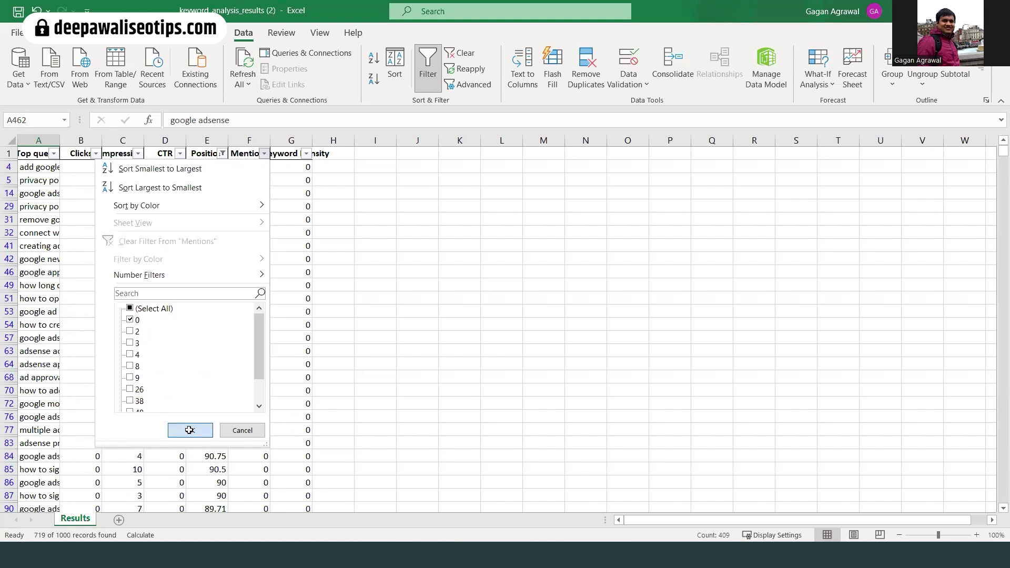
# Copy the zero-mention keywords from column A and switch to ChatGPT
pyautogui.scroll(-7, 227, 342)
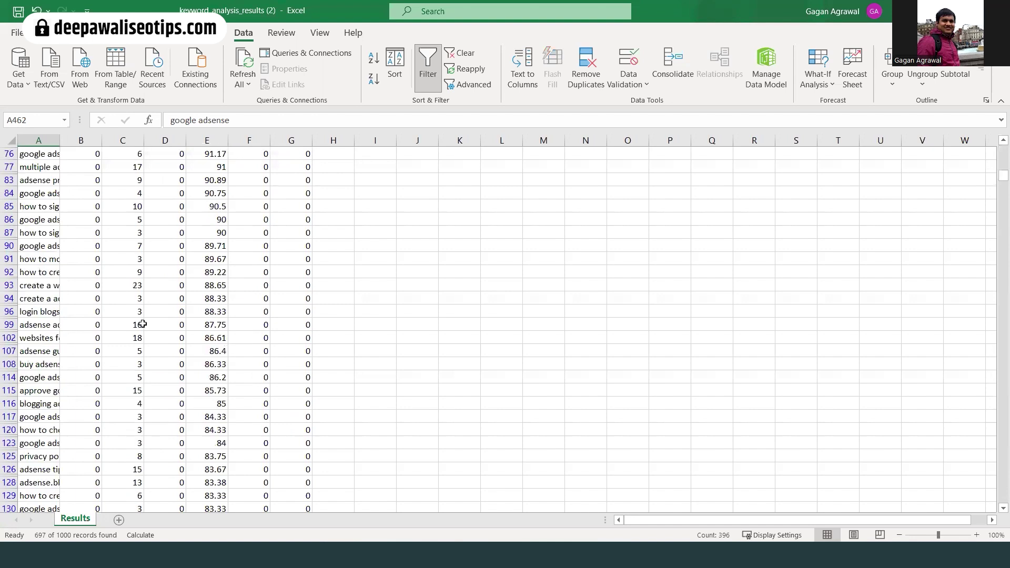
pyautogui.scroll(-12, 114, 317)
pyautogui.scroll(-20, 114, 317)
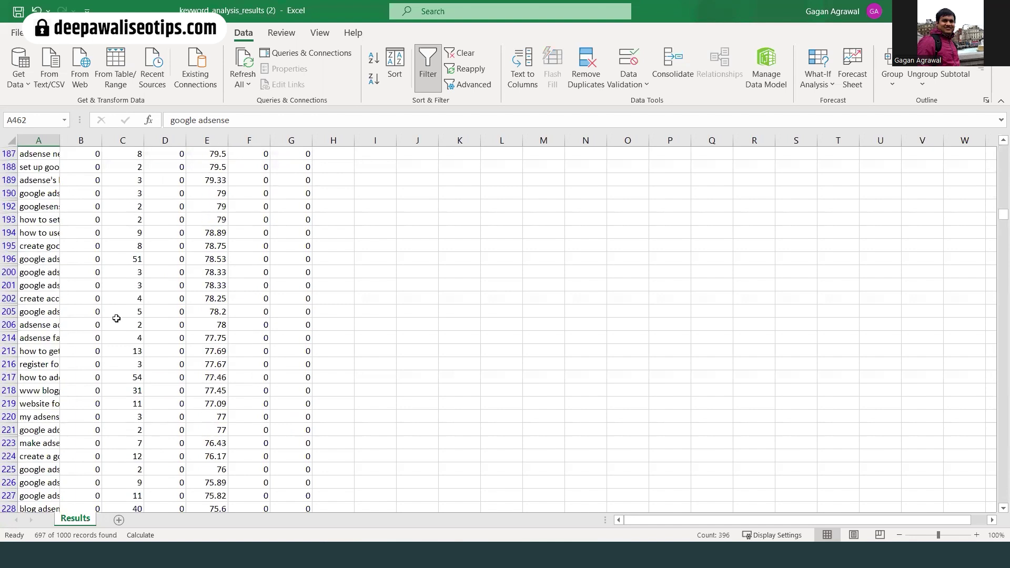
pyautogui.scroll(-12, 114, 318)
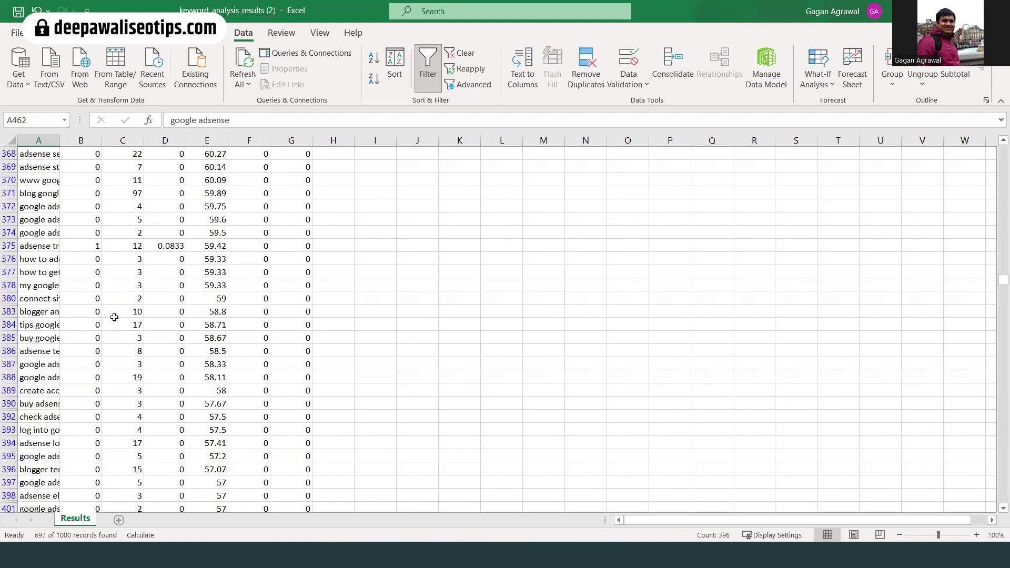
pyautogui.scroll(-9, 115, 317)
pyautogui.scroll(-12, 114, 317)
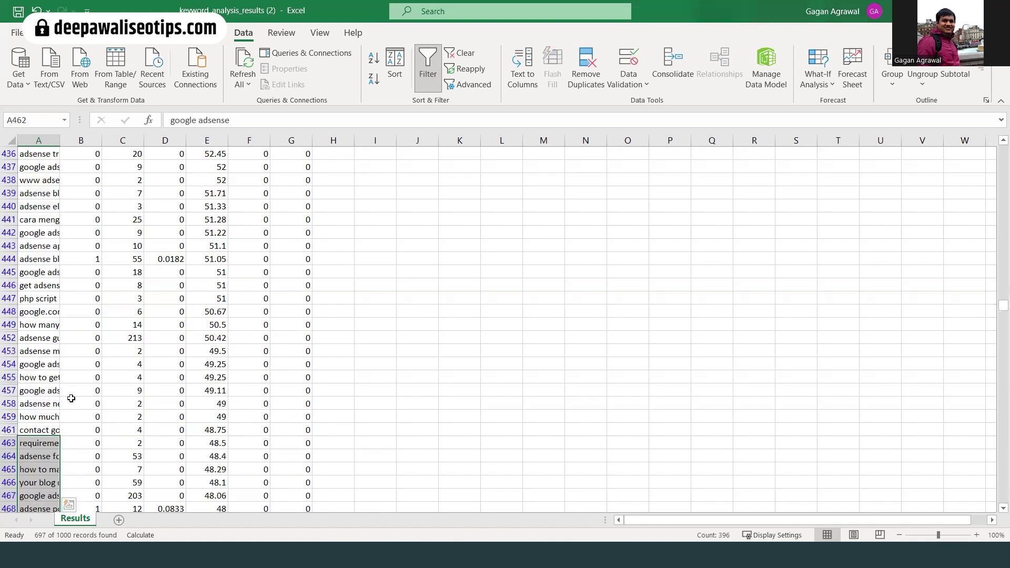
pyautogui.hotkey('ctrl', 'c')
pyautogui.scroll(-9, 67, 407)
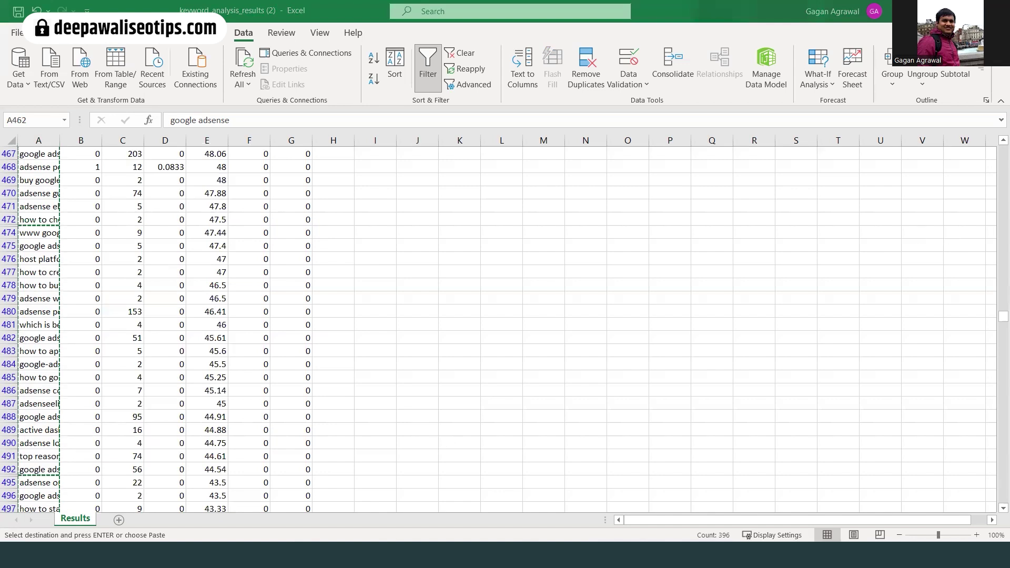
pyautogui.hotkey('alt', 'Tab')
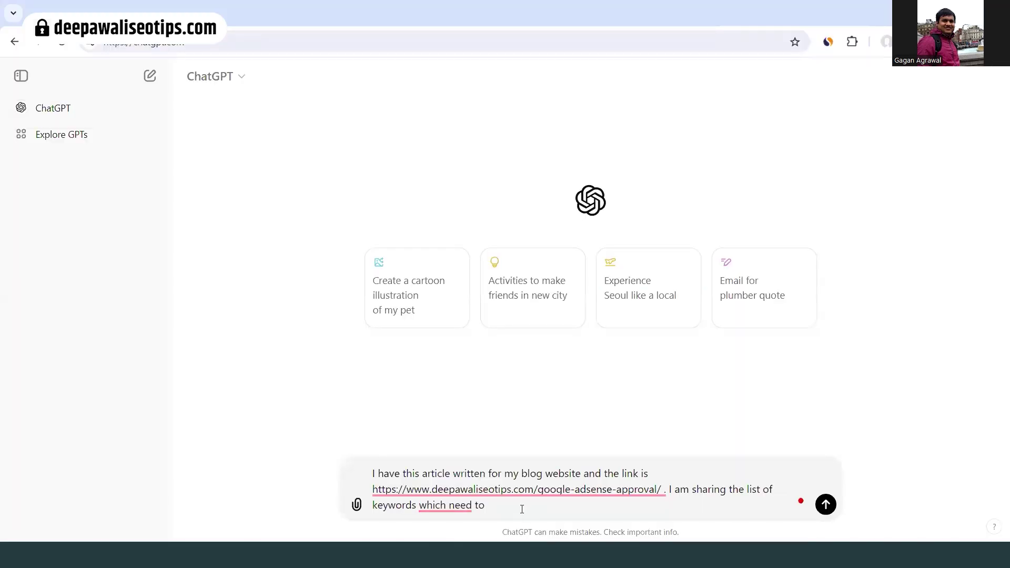
# Delete the prompt text after the google-adsense-approval link and scroll through the AdSense guide in the chat
pyautogui.moveTo(601, 473); pyautogui.dragTo(613, 509)
pyautogui.press('BackSpace')
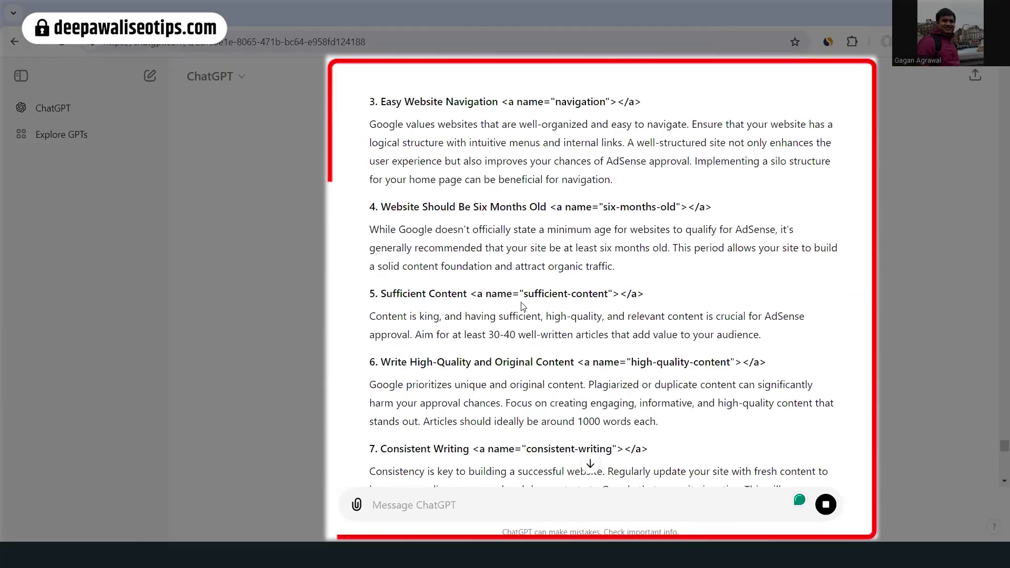
pyautogui.scroll(10, 520, 302)
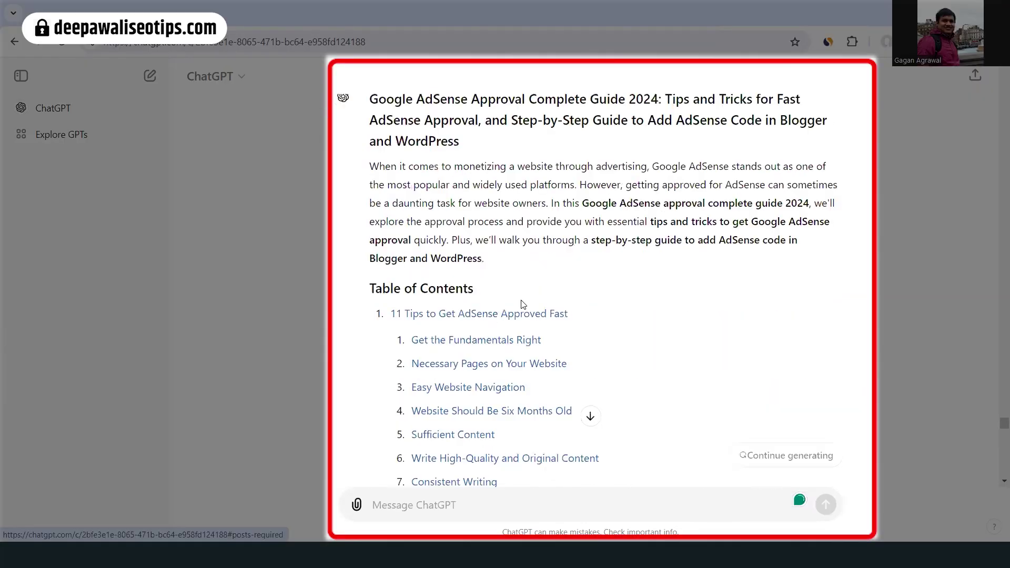
pyautogui.scroll(-15, 519, 299)
pyautogui.scroll(5, 518, 299)
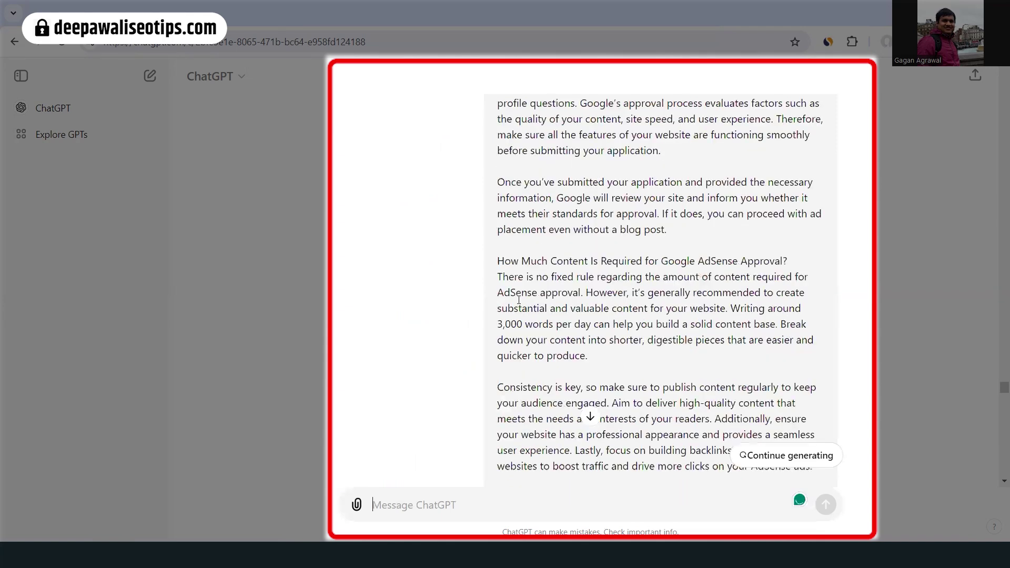
pyautogui.scroll(4, 519, 299)
pyautogui.scroll(-7, 518, 300)
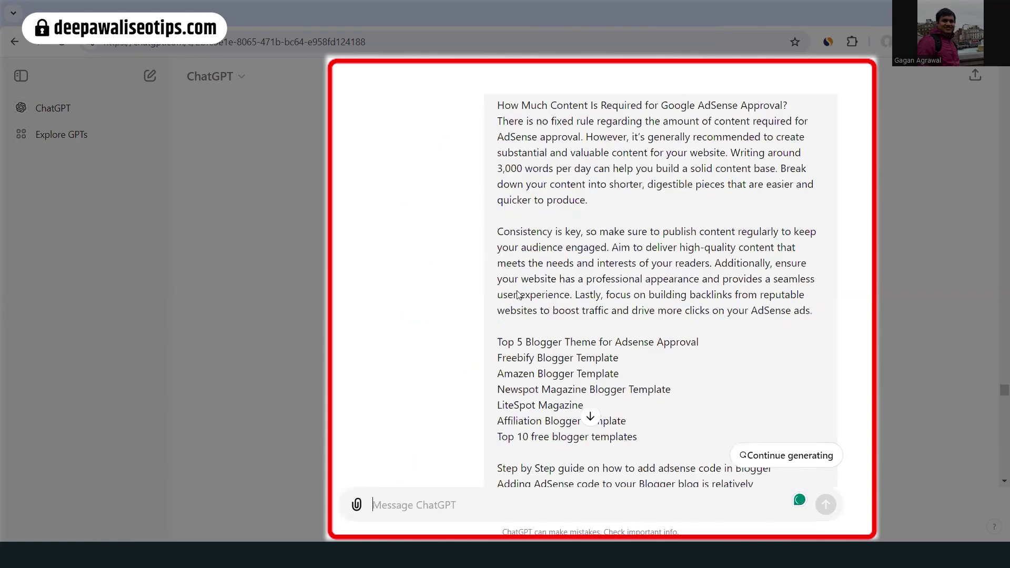
pyautogui.scroll(5, 516, 284)
pyautogui.scroll(-10, 516, 285)
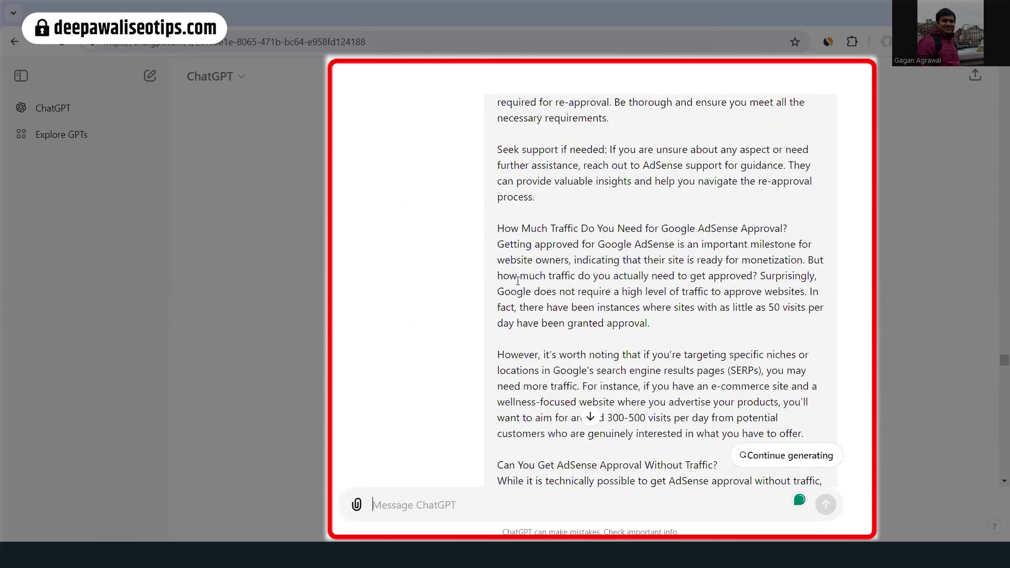